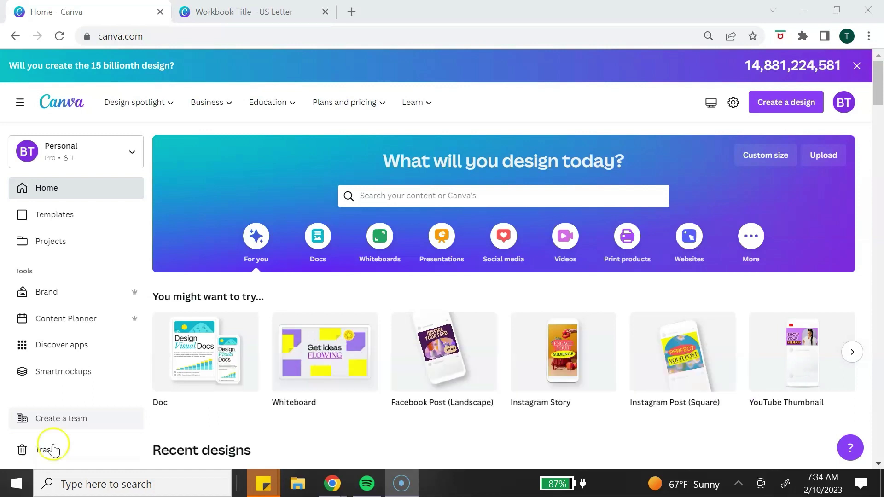
Step: Search Canva's templates for 'mockup'
left_click(387, 196)
type("mockup")
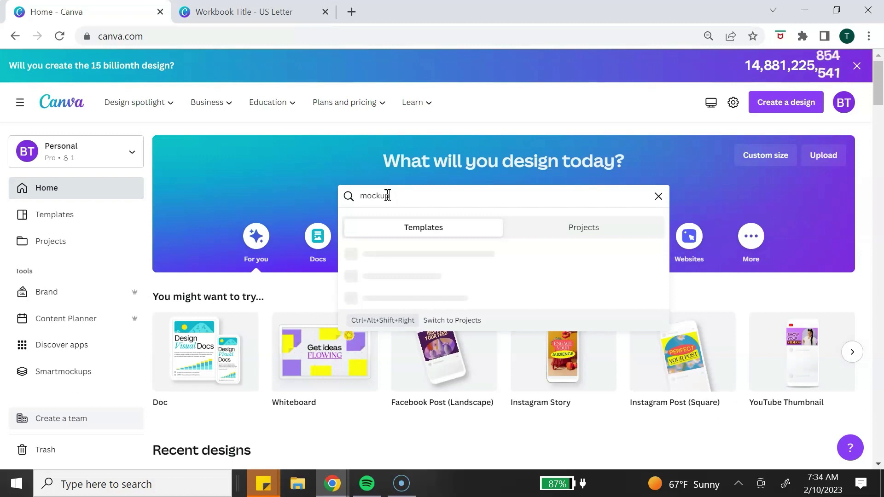
key("Return")
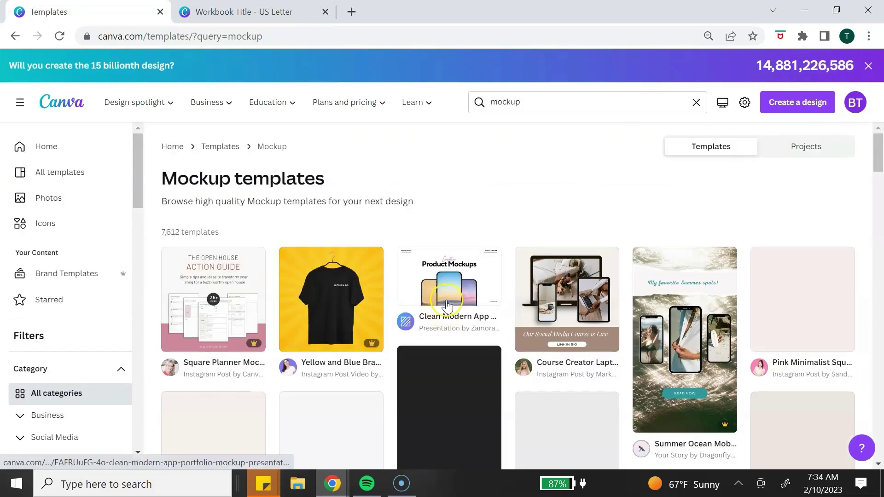
Step: Browse the Mockup templates results, including the phone, T-shirt and frame designs
scroll(447, 303, "down", 3)
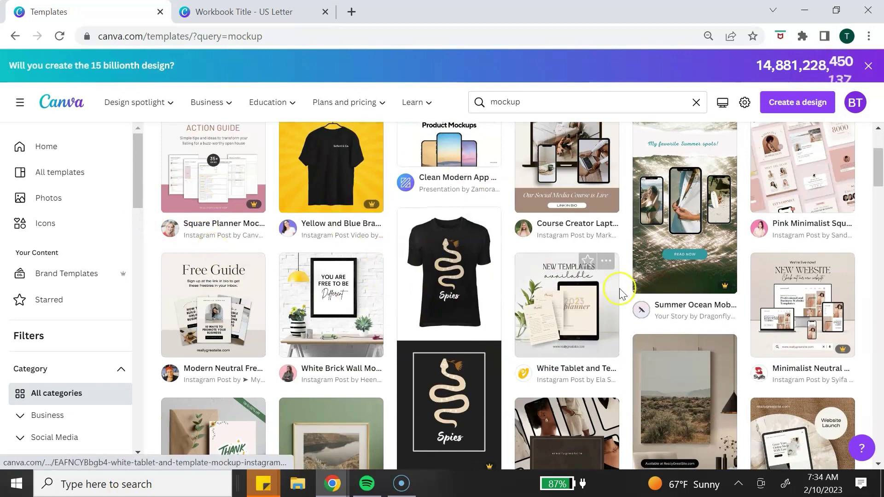
scroll(619, 293, "down", 10)
scroll(620, 295, "up", 3)
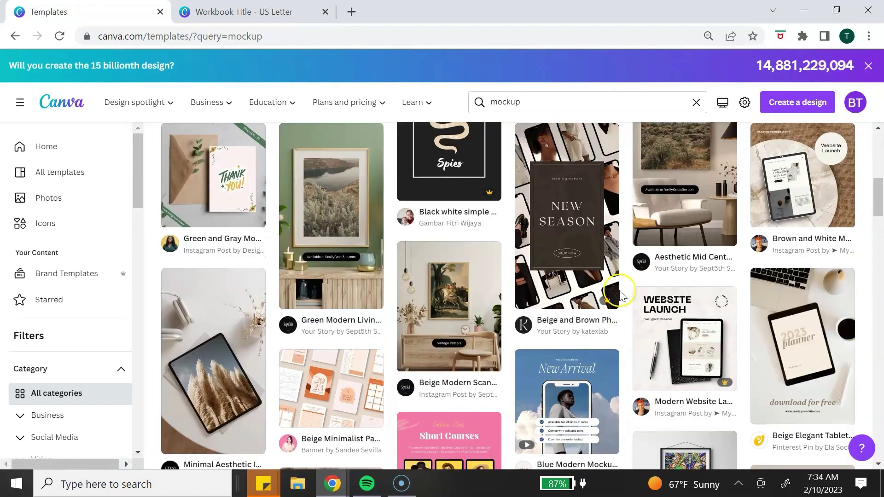
scroll(607, 302, "up", 5)
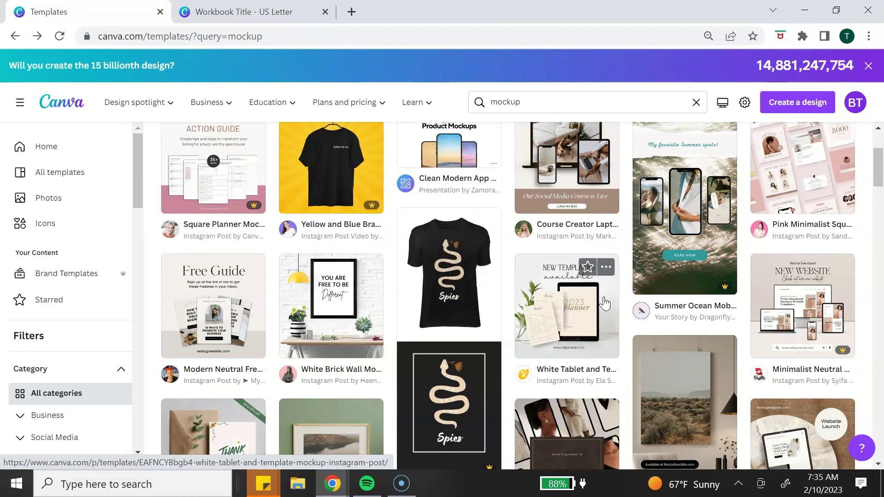
mouse_move(711, 291)
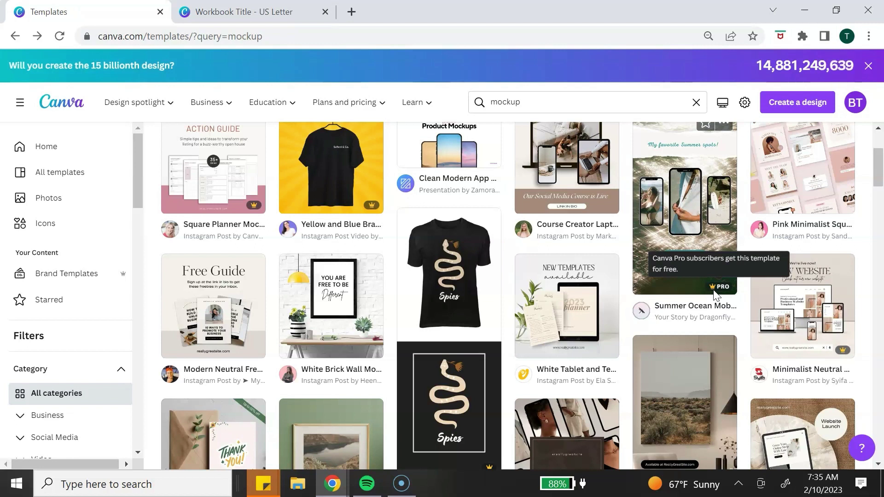
left_click(687, 314)
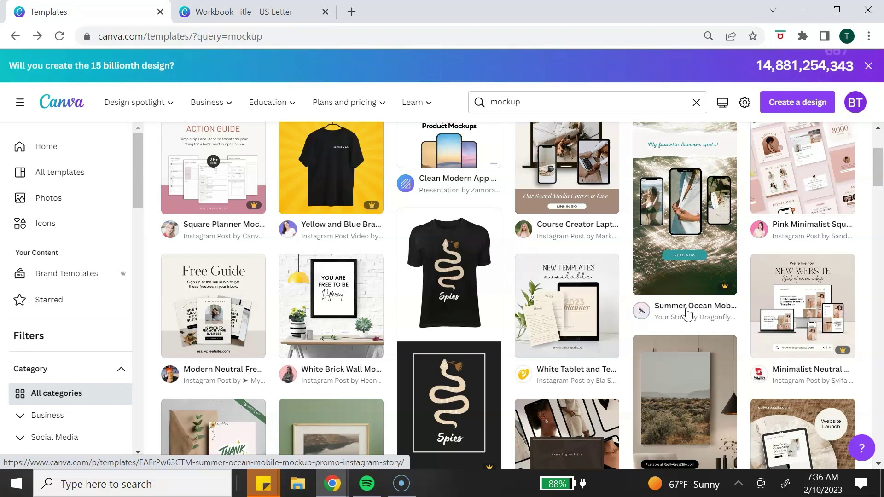
Step: Preview the White Tablet mockup template and browse similar templates under More like this
left_click(560, 325)
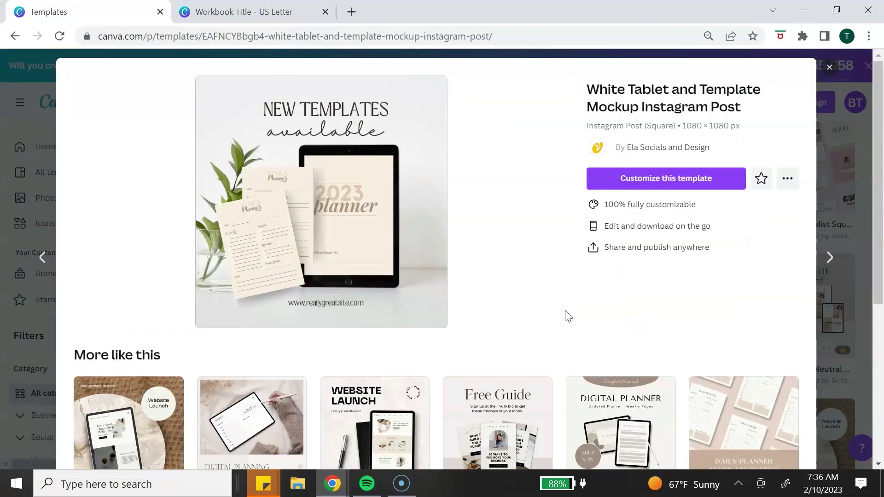
scroll(567, 317, "down", 3)
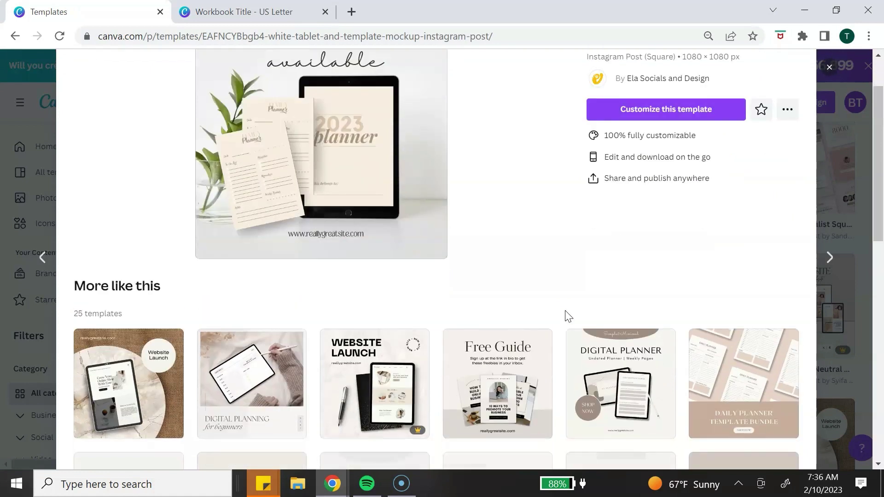
left_click(556, 316)
scroll(506, 316, "down", 2)
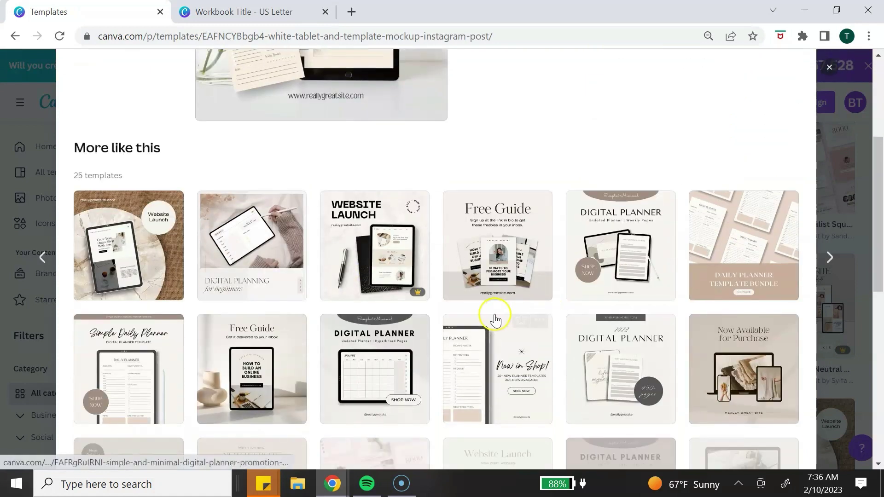
scroll(729, 340, "down", 3)
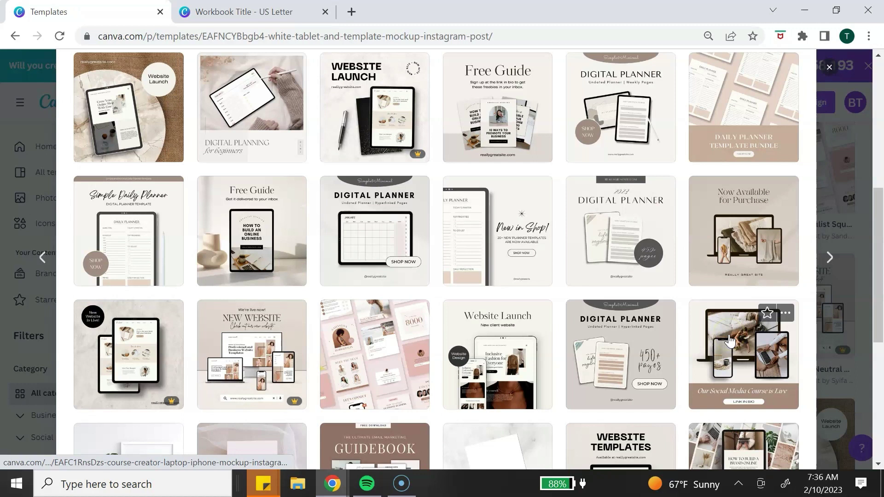
scroll(730, 339, "up", 4)
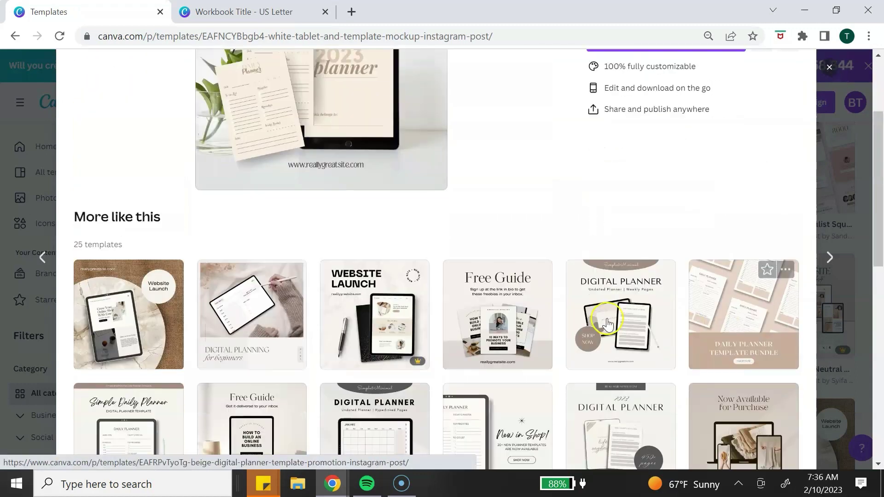
left_click(668, 337)
scroll(668, 337, "down", 4)
scroll(665, 331, "up", 4)
scroll(684, 335, "down", 2)
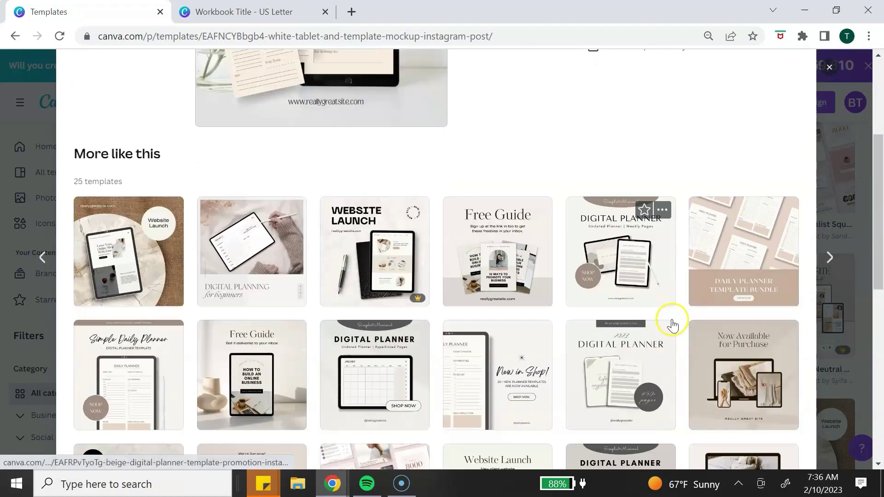
Step: Customize the Simple Digital Planner Promotion template, then return to the Workbook Title design
left_click(647, 354)
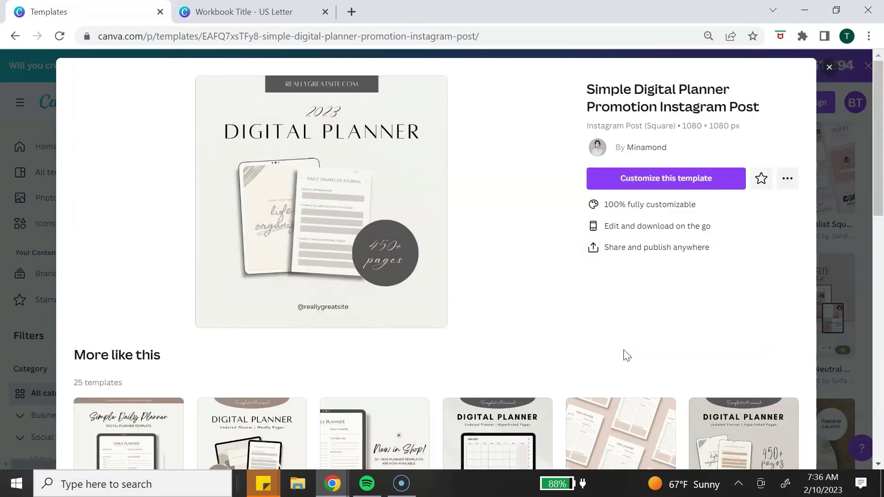
left_click(508, 306)
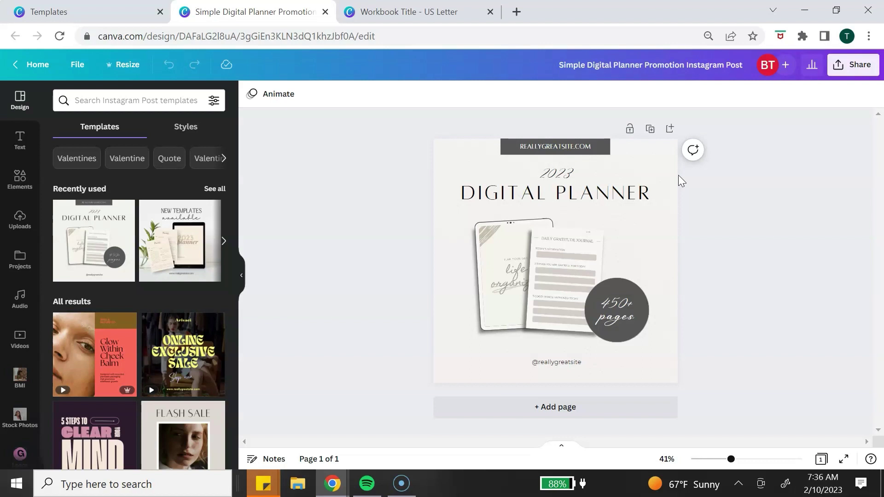
left_click(453, 8)
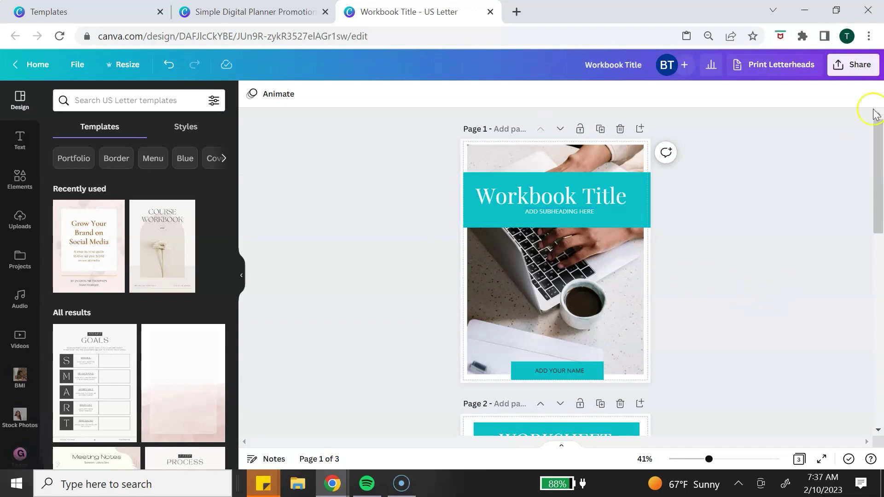
Step: Export only Page 1 of Workbook Title as a PNG, then switch to the planner post
left_click(865, 78)
left_click(846, 330)
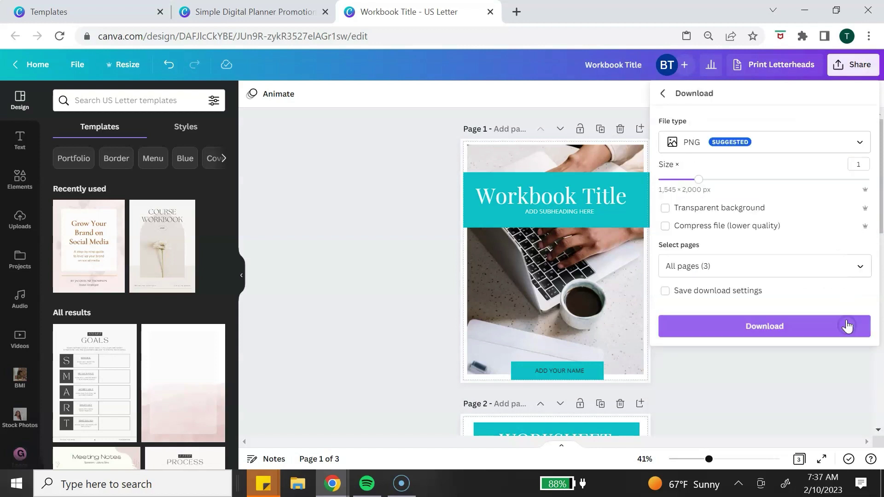
left_click(859, 143)
left_click(860, 143)
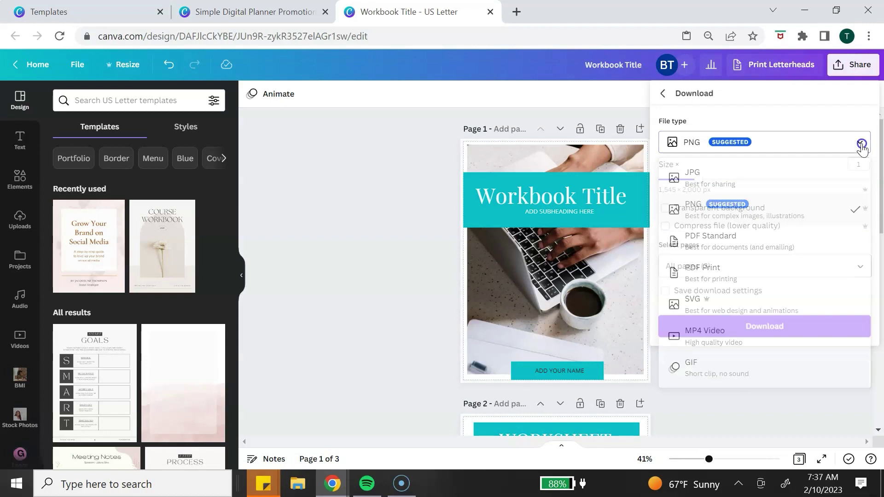
left_click(880, 233)
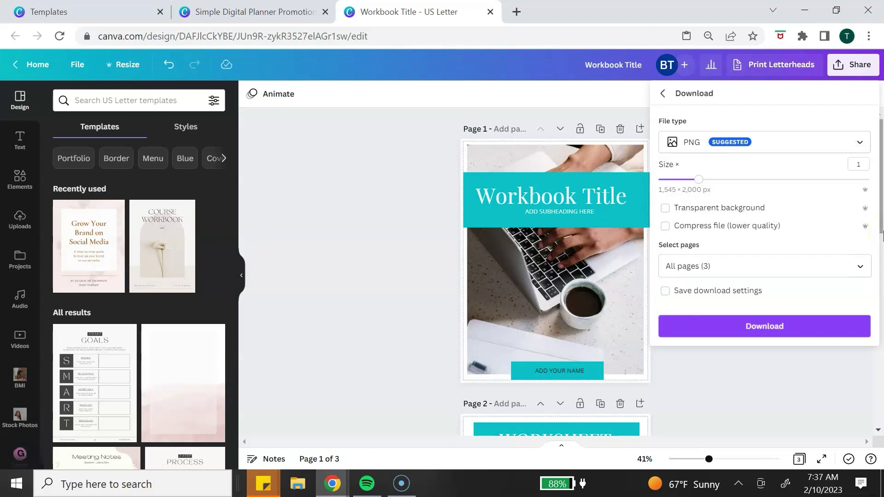
left_click(858, 266)
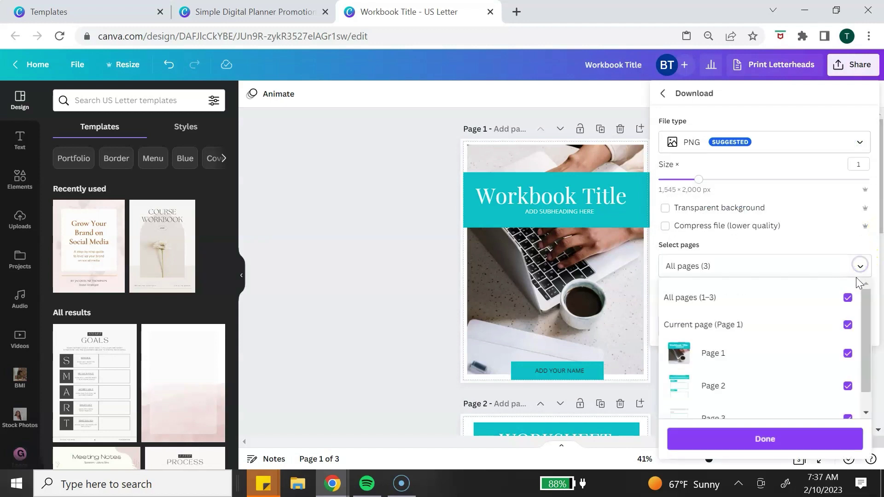
left_click(848, 298)
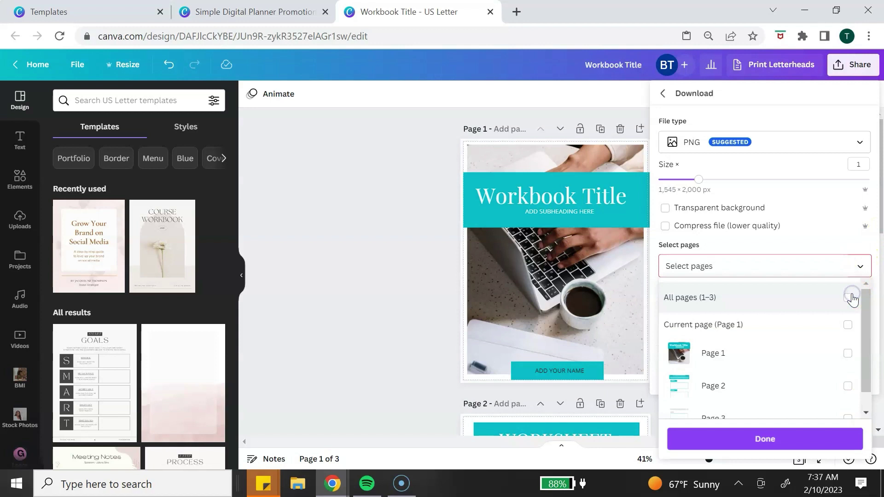
left_click(848, 355)
left_click(819, 438)
left_click(827, 329)
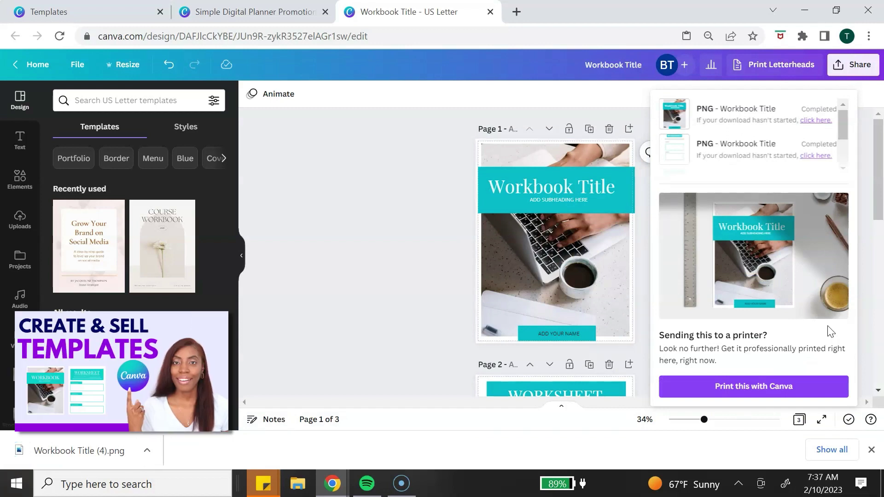
left_click(279, 14)
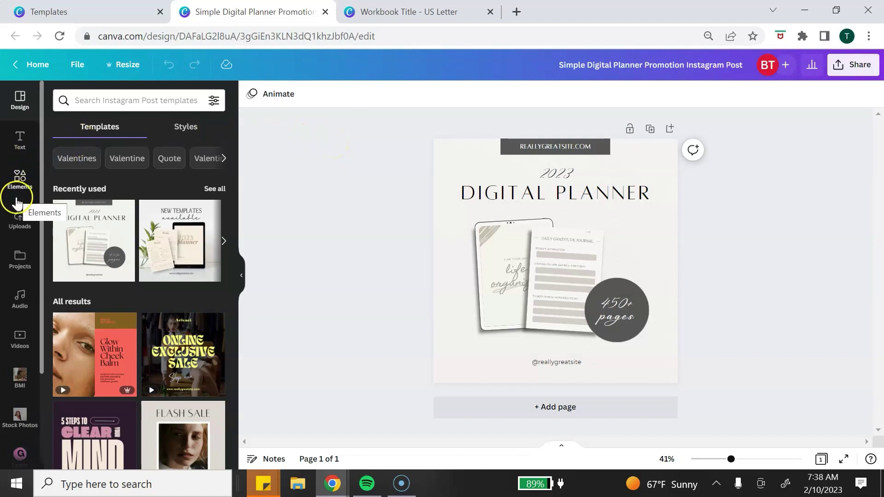
Step: Upload Workbook Title images (1)–(3) and drag the cover and worksheet into the left and right tablet frames
left_click(18, 217)
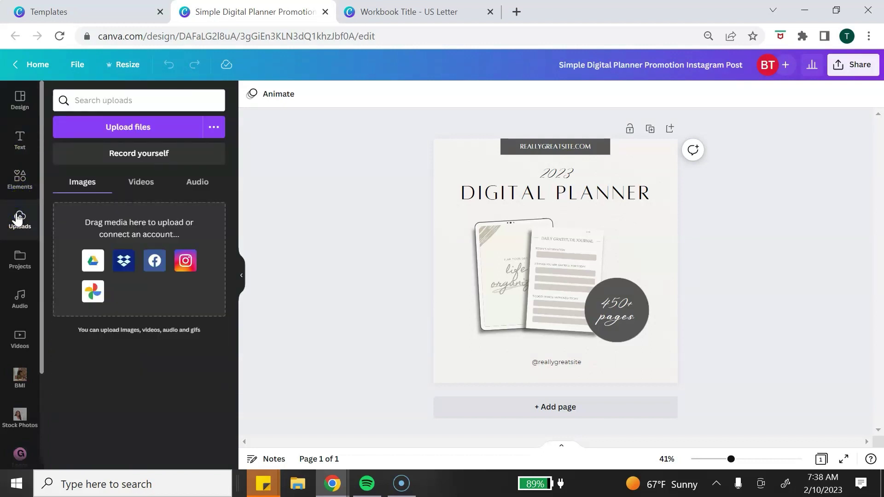
left_click(137, 129)
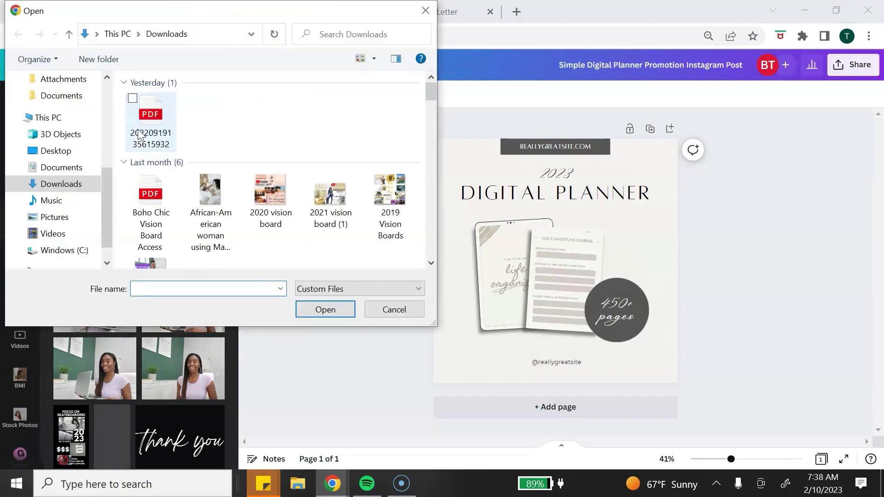
left_click(211, 133)
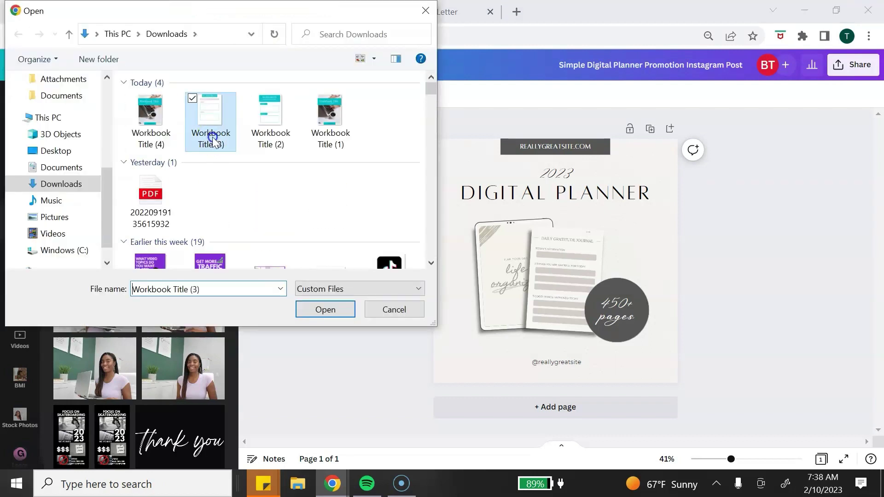
left_click(261, 139, "ctrl")
left_click(307, 135, "ctrl")
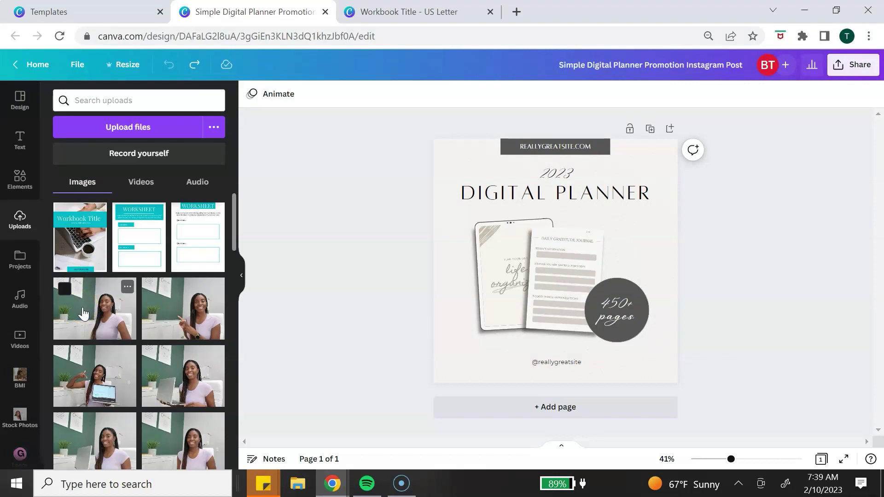
left_click_drag(83, 237, 488, 270)
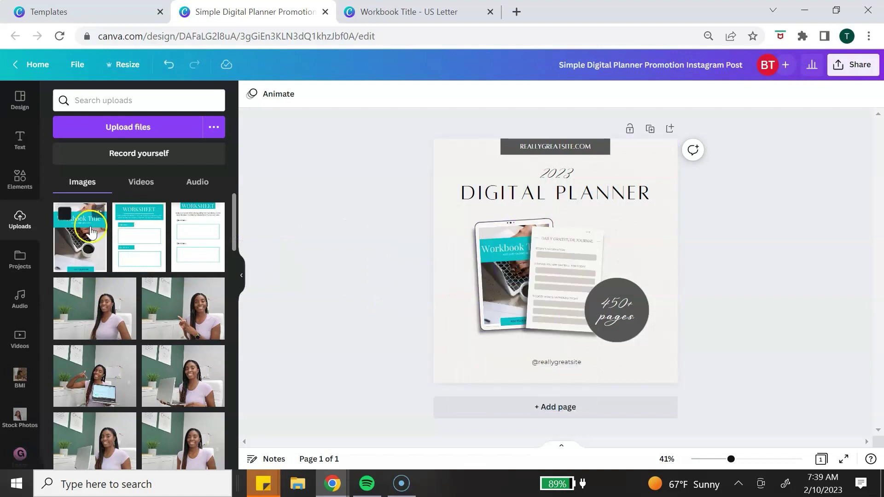
left_click_drag(90, 233, 537, 260)
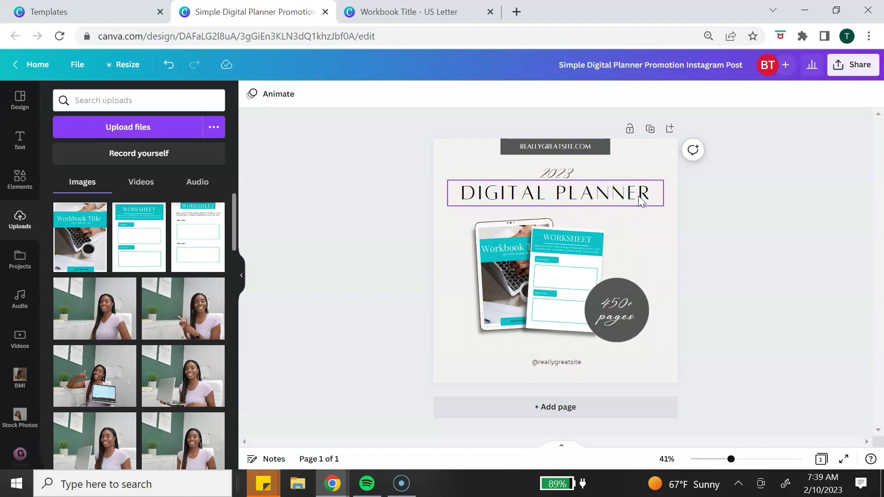
Step: Recolour the REALLYGREATSITE.COM banner and all matching grey elements to the teal photo colour
left_click(599, 144)
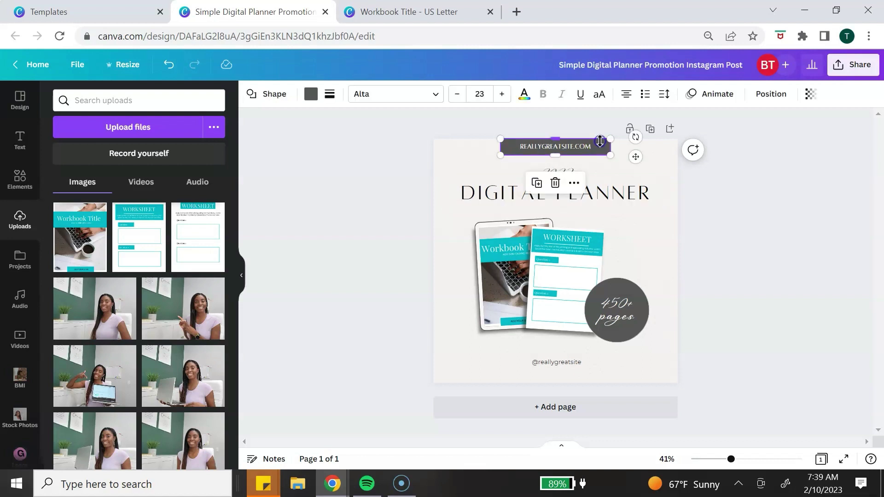
left_click(313, 94)
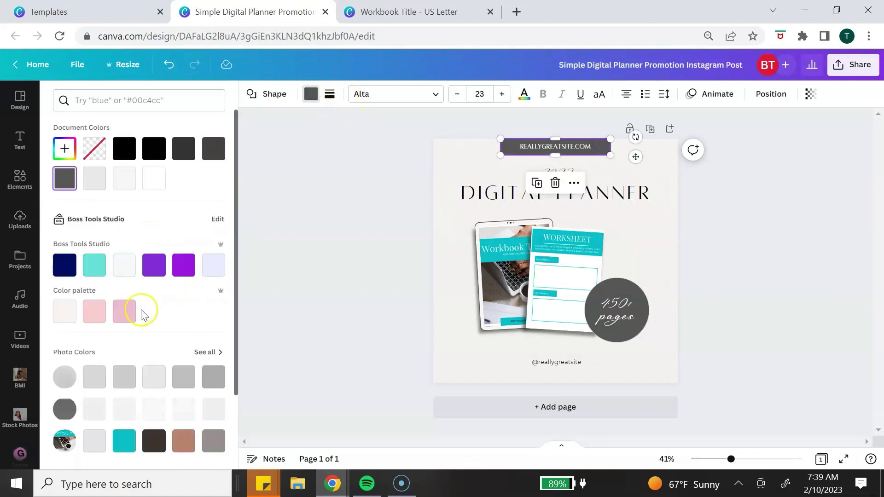
left_click(124, 441)
left_click(97, 451)
Step: Change the DIGITAL PLANNER heading text to WORKBOOK
double_click(651, 194)
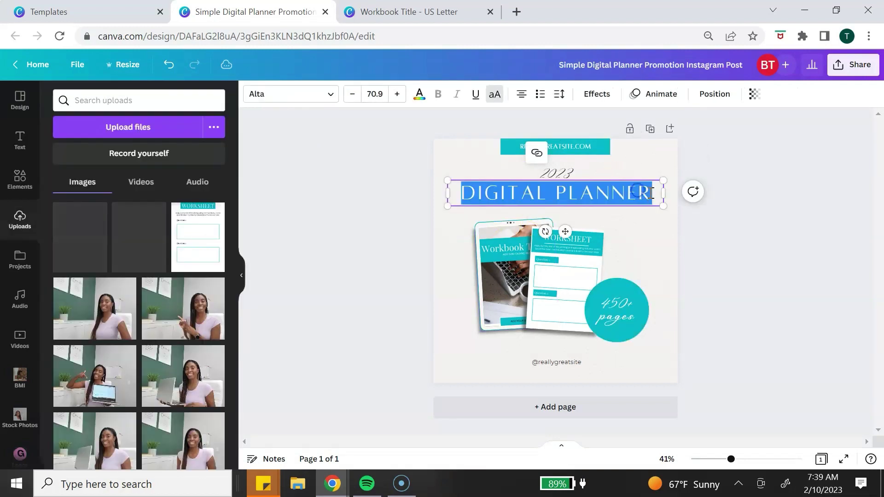
type("WORKBOOK")
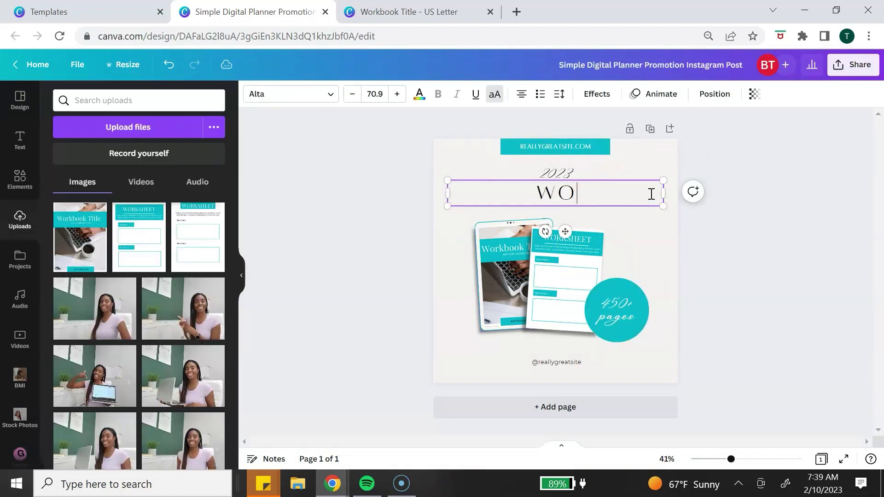
left_click(389, 196)
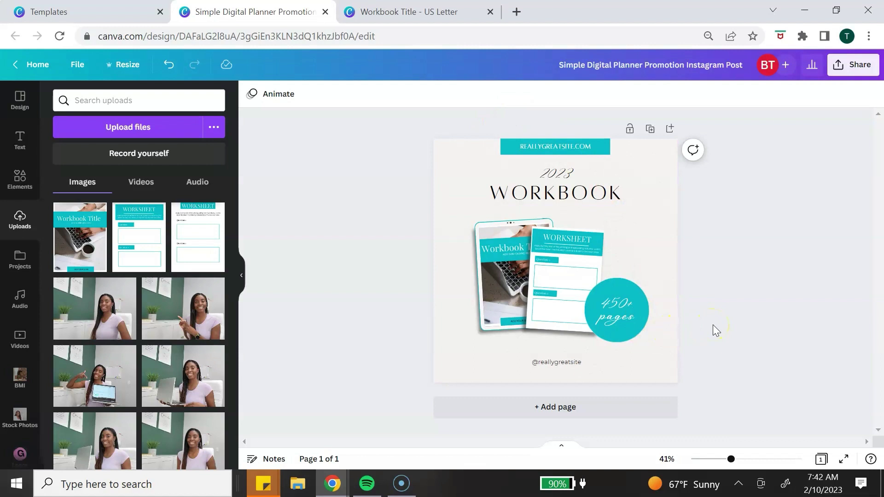
left_click(856, 72)
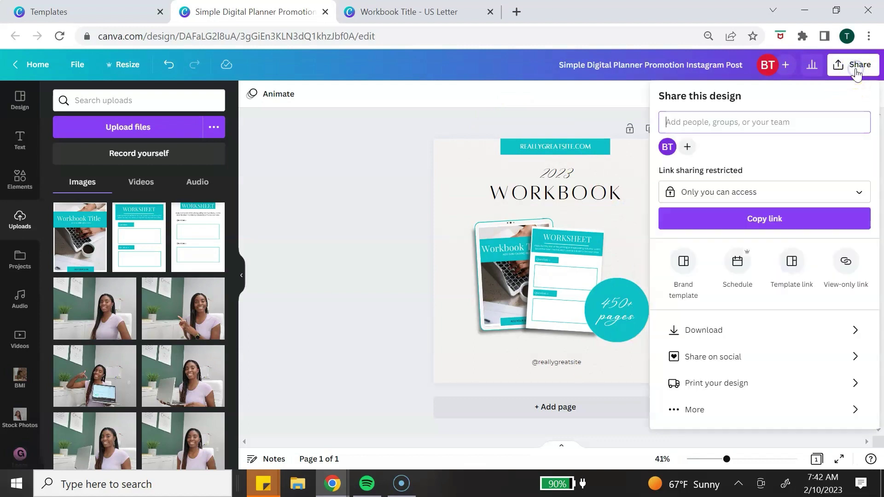
left_click(821, 324)
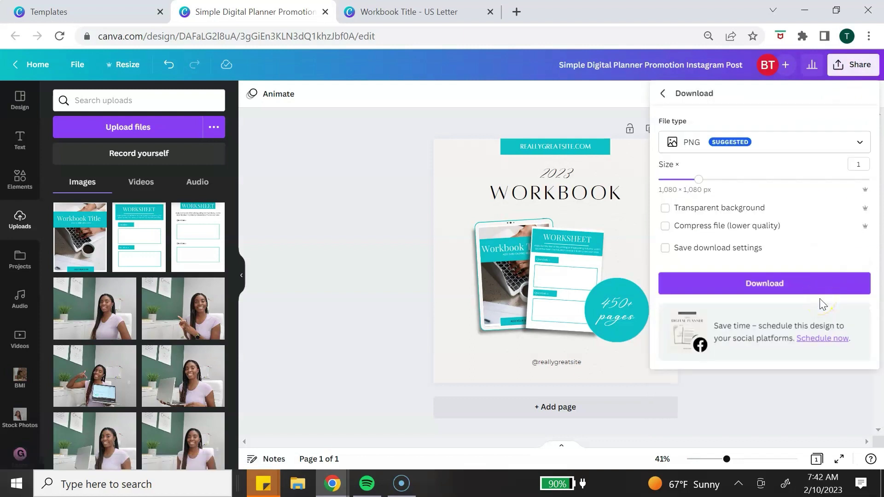
left_click(407, 307)
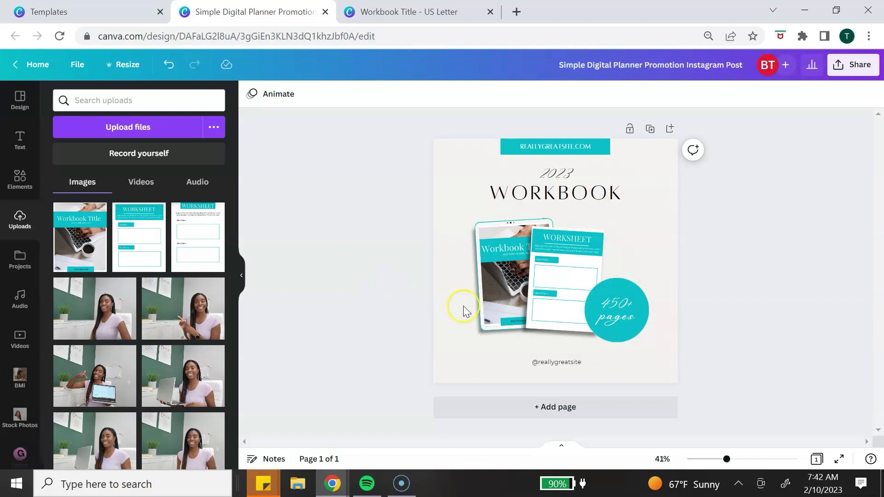
left_click(650, 130)
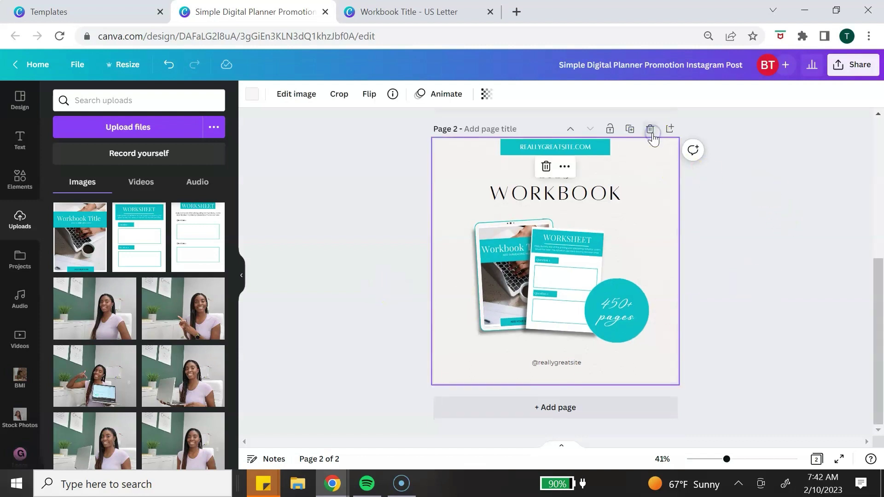
left_click(625, 191)
left_click(555, 152)
left_click(556, 165)
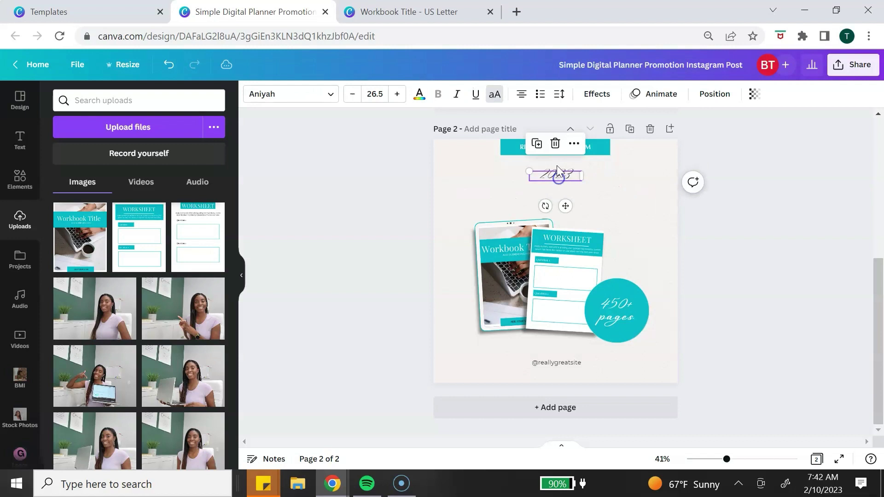
left_click(555, 143)
left_click(610, 263)
key("Delete")
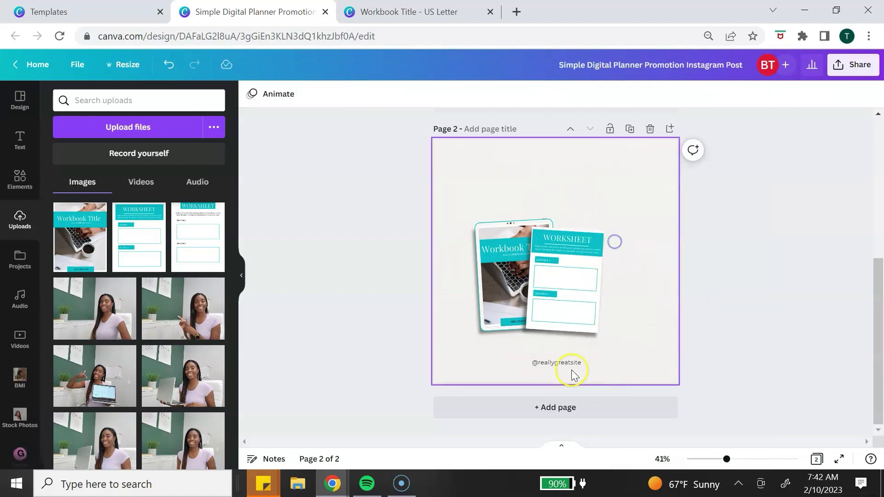
left_click(567, 362)
key("Delete")
Step: Select both tablet mockups together, enlarge them and centre them on page 2
left_click_drag(467, 202, 612, 358)
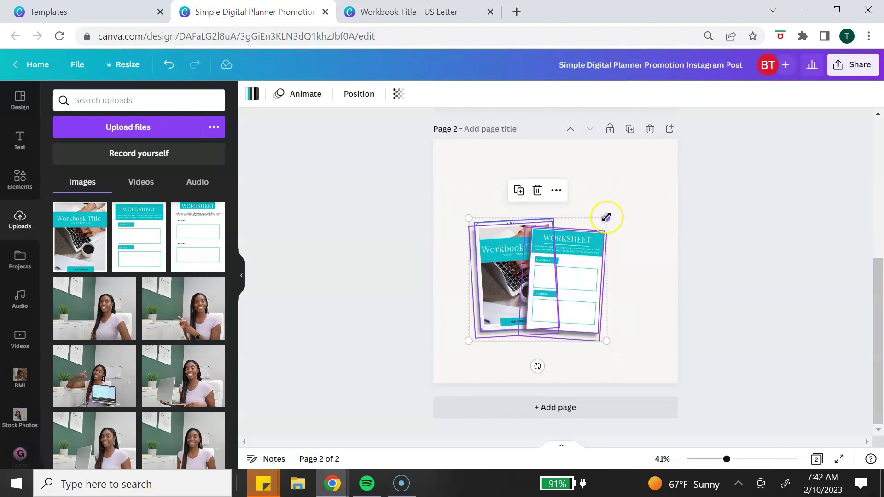
left_click_drag(623, 208, 630, 202)
left_click_drag(595, 227, 579, 234)
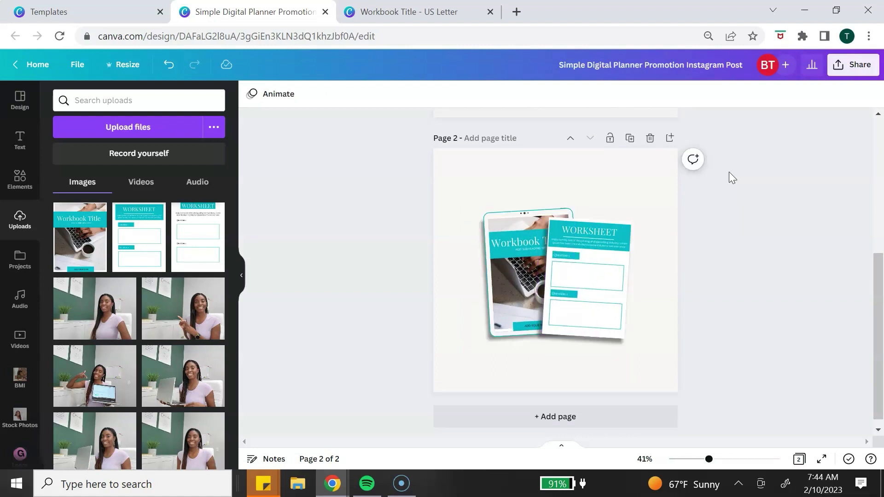
Step: Download Page 2 alone as a PNG with a transparent background
left_click(856, 65)
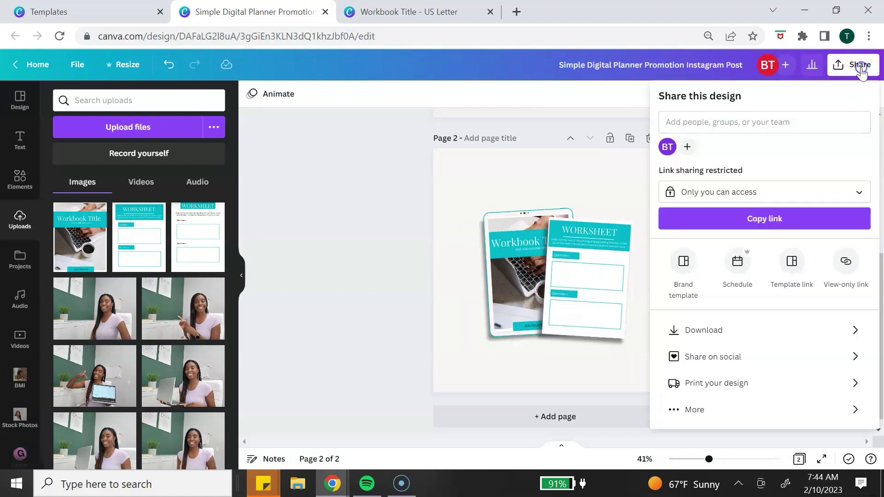
left_click(831, 339)
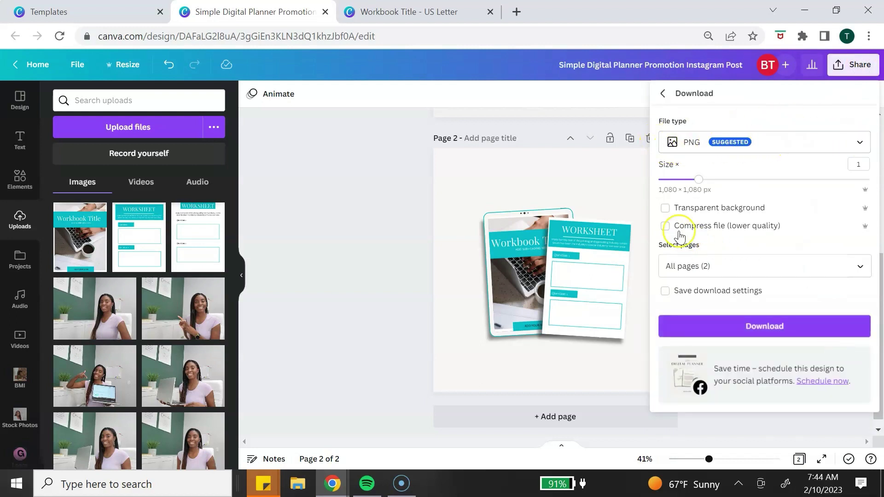
left_click(665, 209)
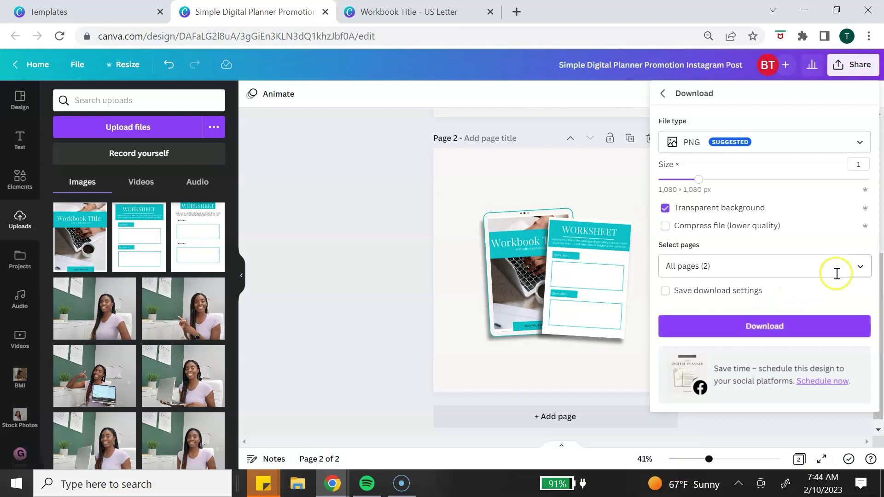
left_click(867, 272)
left_click(858, 298)
left_click(846, 363)
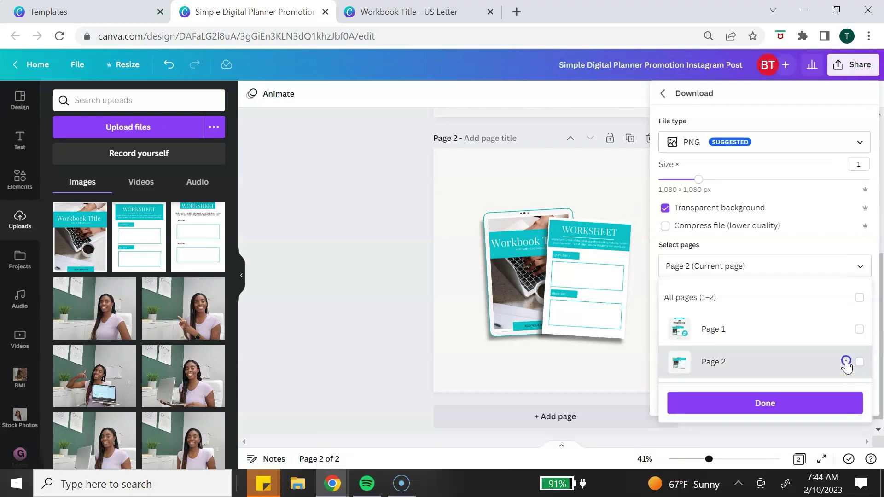
left_click(786, 403)
left_click(810, 329)
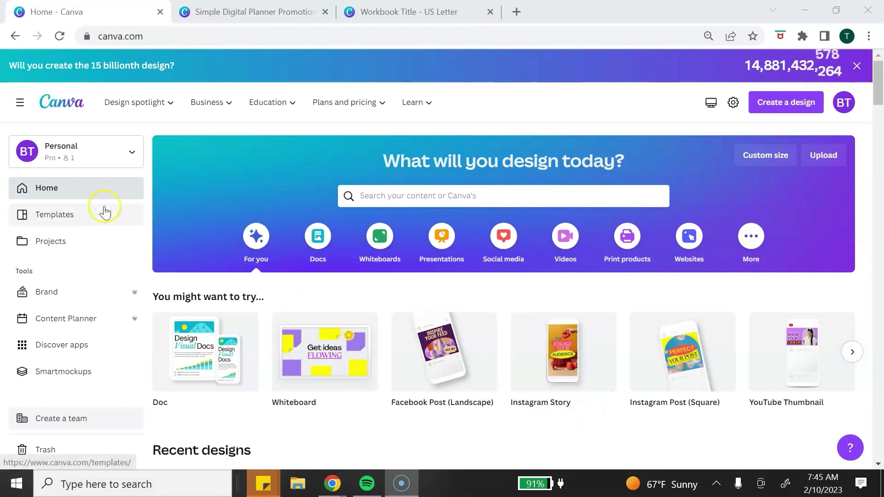
Step: Open the Smartmockups page and scroll through its mockup listings
left_click(80, 373)
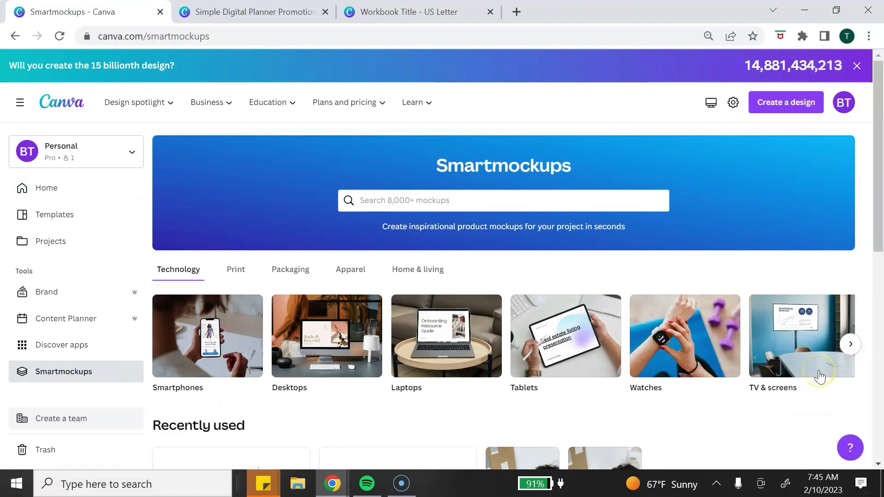
scroll(819, 376, "down", 3)
scroll(821, 376, "up", 2)
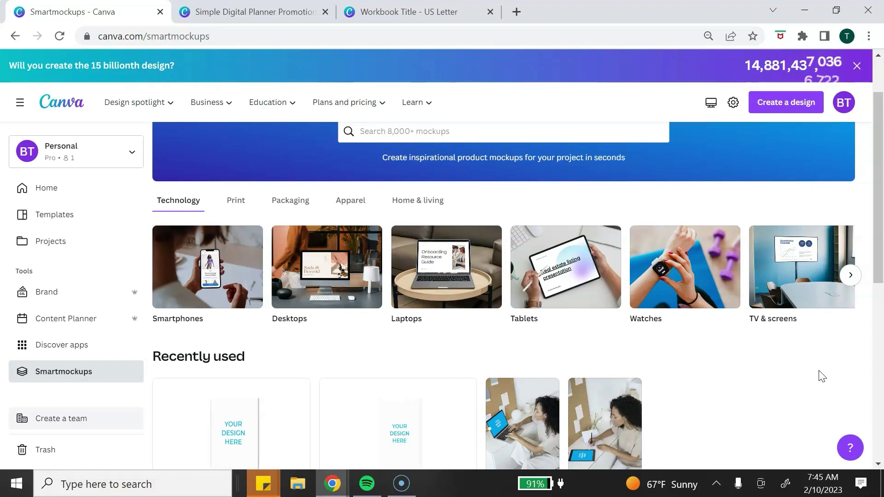
left_click(231, 288)
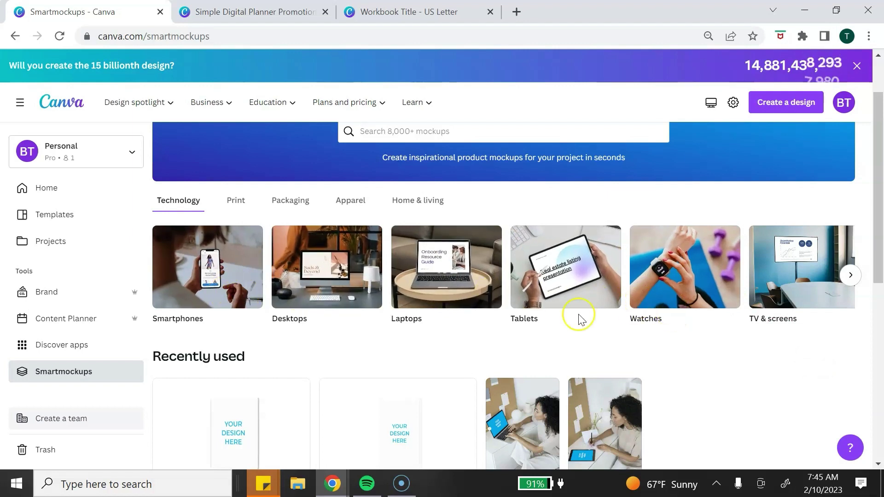
scroll(323, 313, "down", 3)
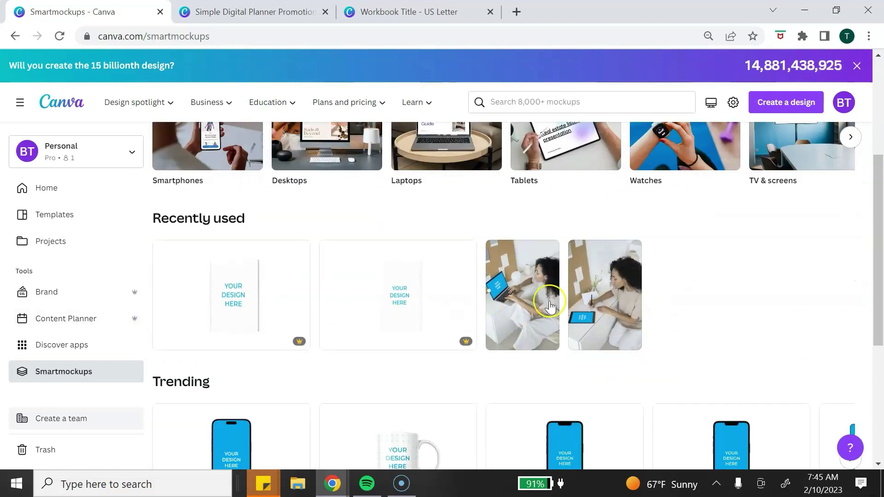
scroll(553, 308, "down", 3)
scroll(639, 296, "down", 2)
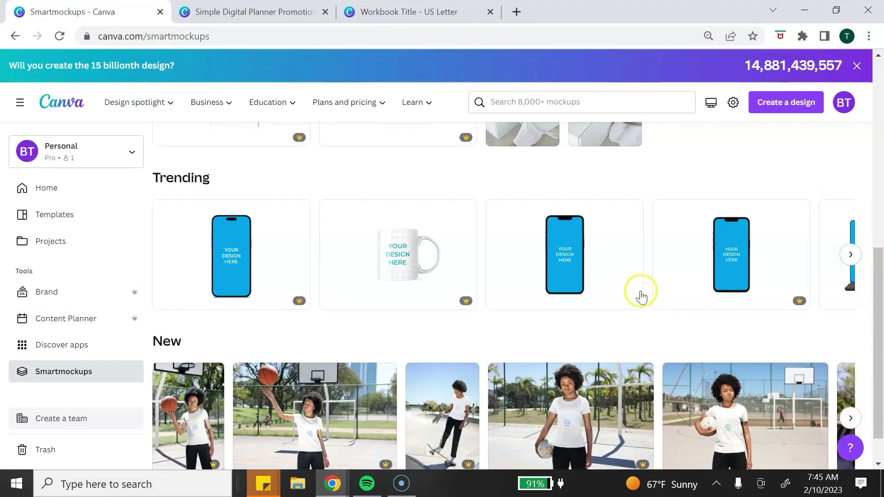
scroll(710, 361, "up", 3)
scroll(712, 361, "up", 7)
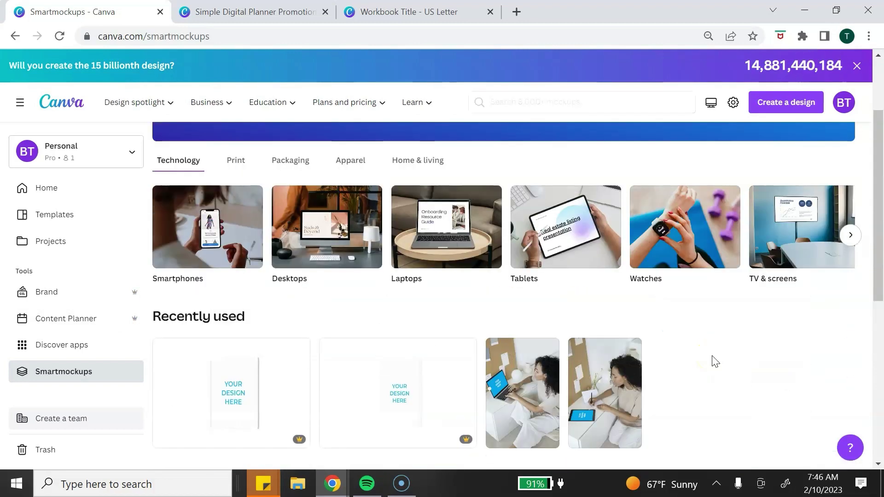
Step: Open the Print category's Books collection and scroll through the book mockups
left_click(236, 278)
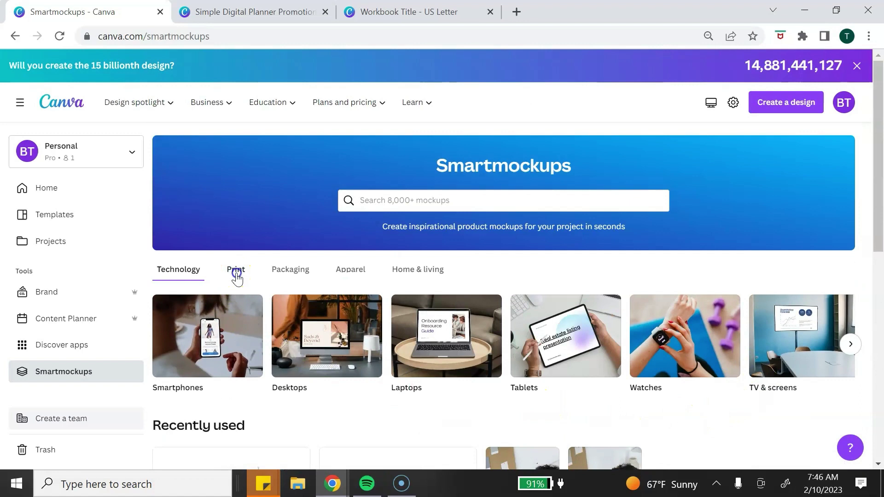
left_click(448, 350)
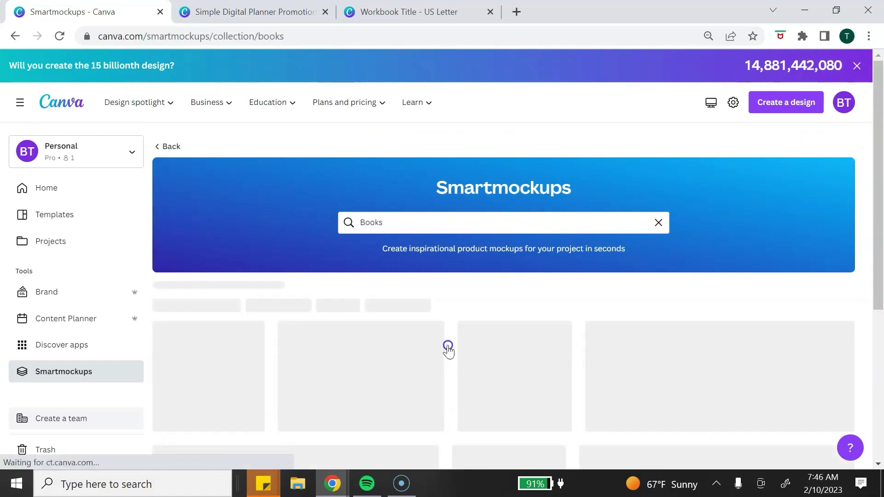
scroll(738, 316, "down", 5)
scroll(741, 318, "down", 5)
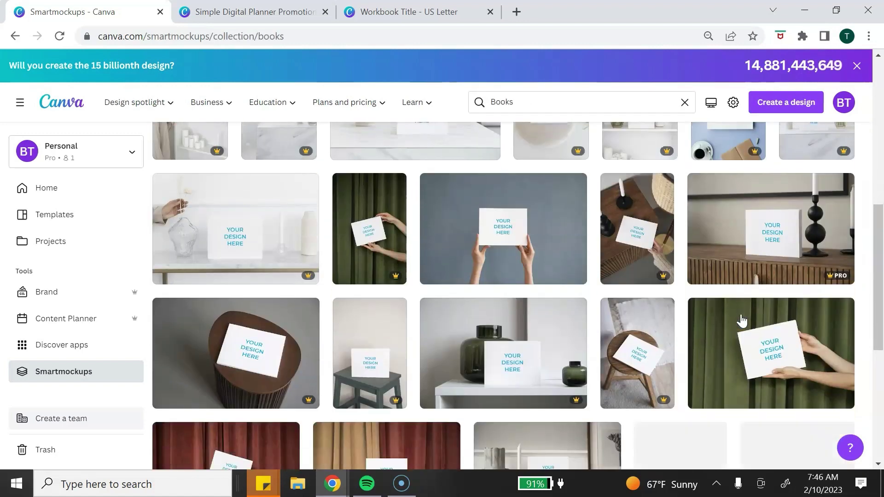
scroll(741, 320, "down", 9)
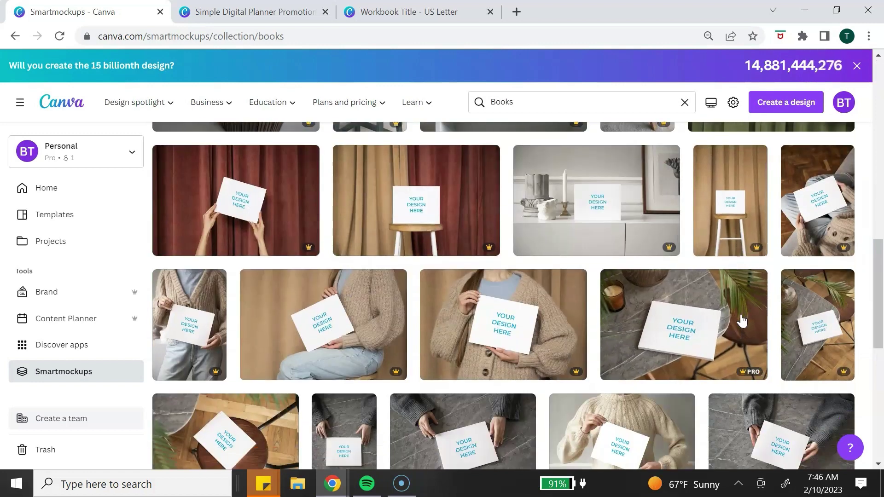
scroll(741, 320, "down", 8)
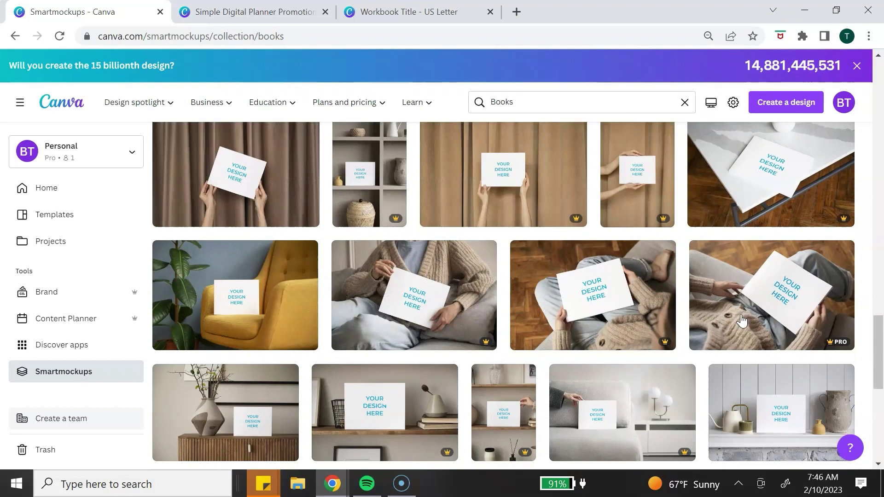
scroll(740, 320, "down", 9)
scroll(741, 316, "down", 8)
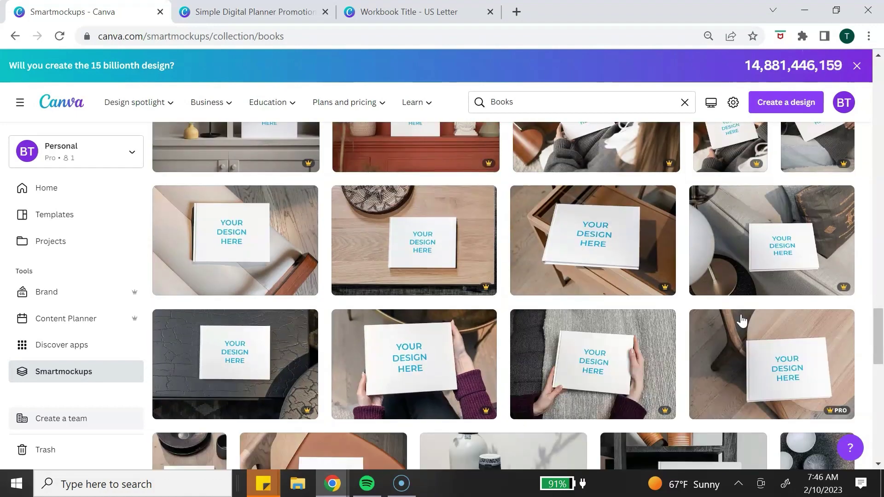
scroll(741, 320, "down", 5)
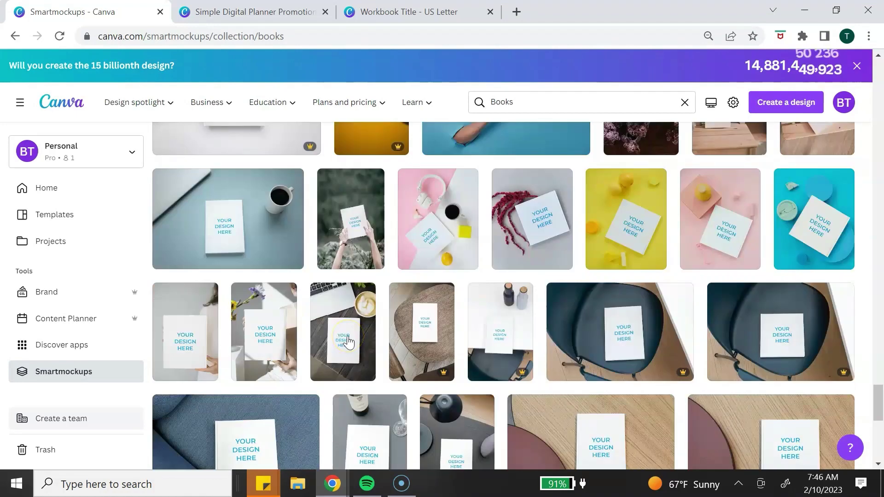
Step: Open the book-beside-laptop-and-coffee mockup and place the uploaded Workbook Title cover in it
left_click(347, 341)
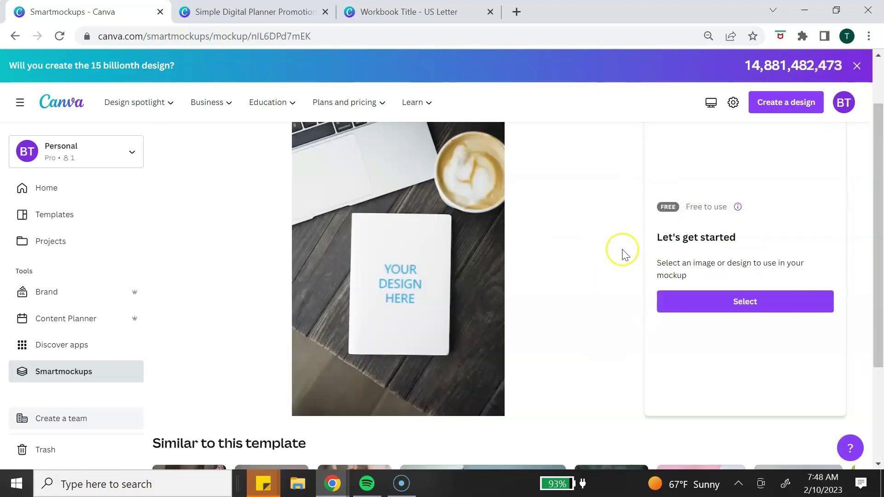
left_click(773, 302)
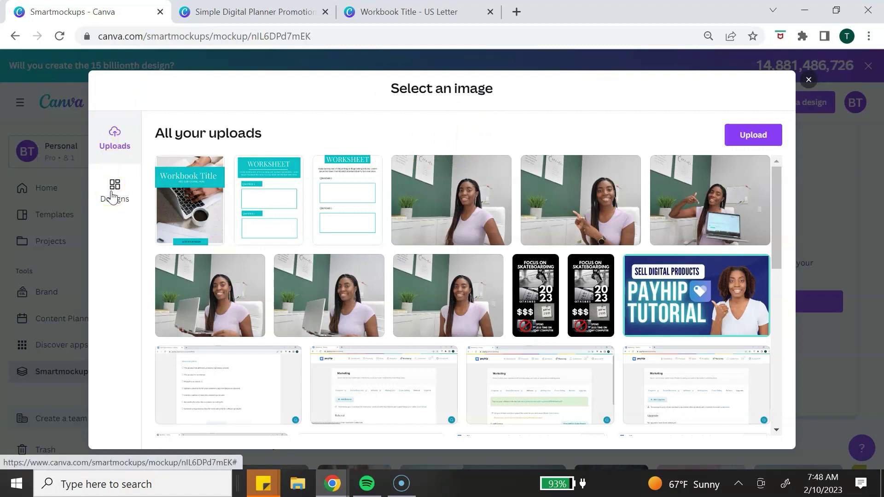
left_click(178, 202)
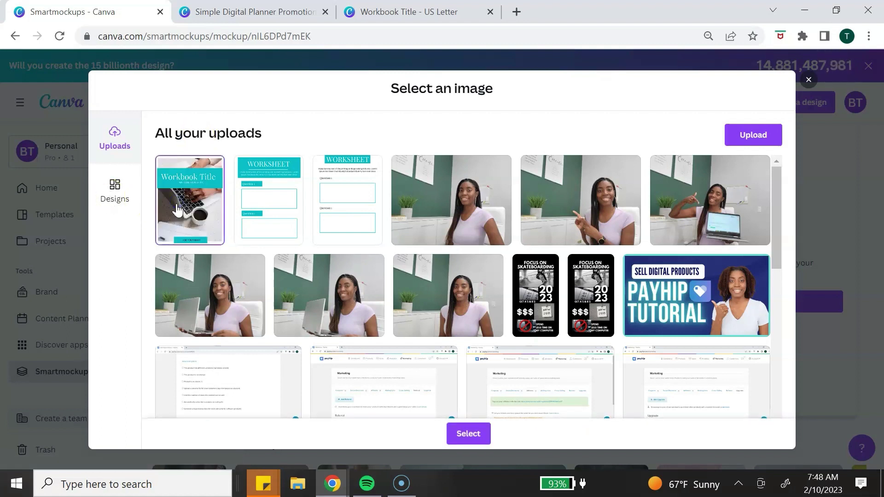
left_click(473, 437)
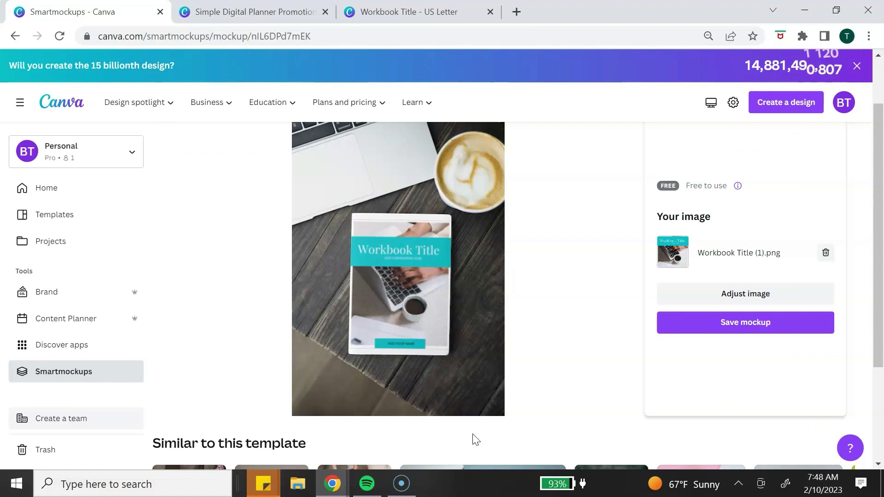
Step: Check the cover's fit under Adjust image, keep it, and save the mockup
left_click(778, 291)
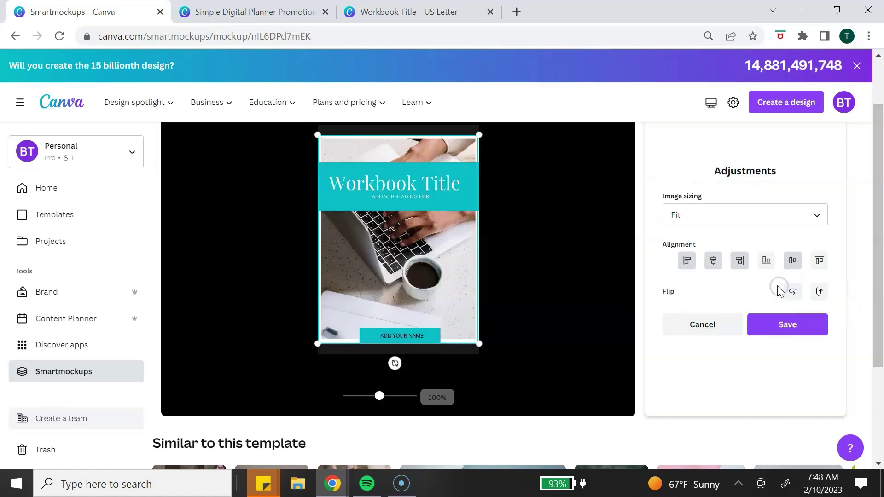
left_click(777, 325)
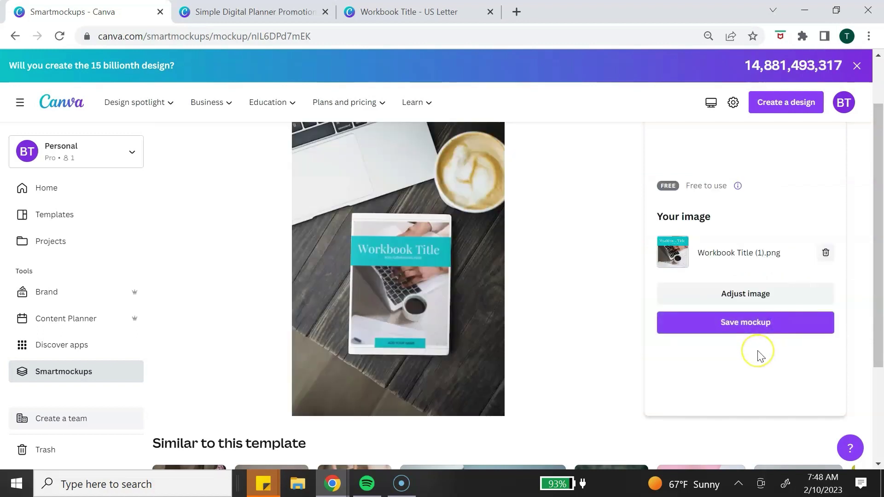
left_click(776, 327)
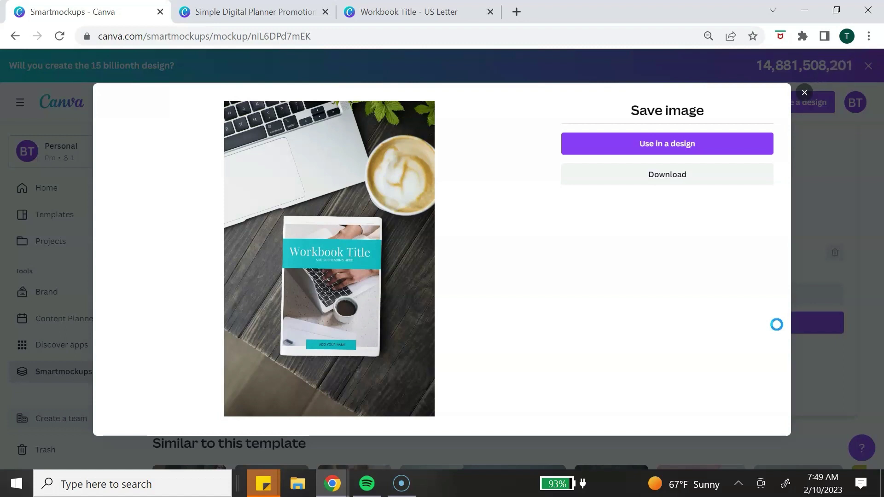
Step: Download the saved book-on-desk mockup as a PNG from the Save image dialog
left_click(667, 177)
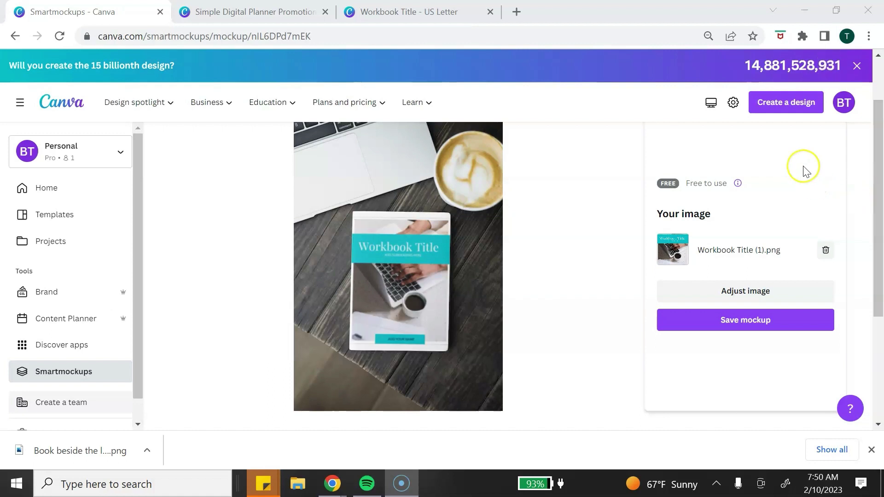
Step: Create a new square Instagram post and add the uploaded Workbook Title cover image
left_click(786, 102)
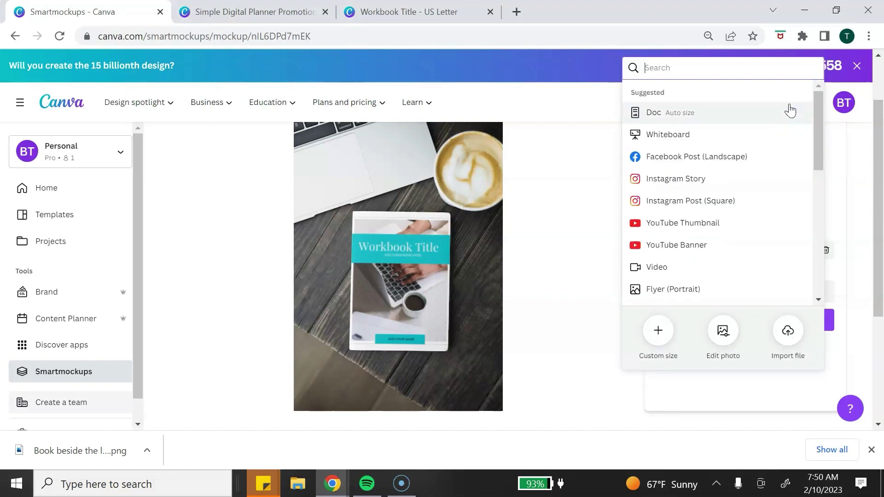
left_click(728, 201)
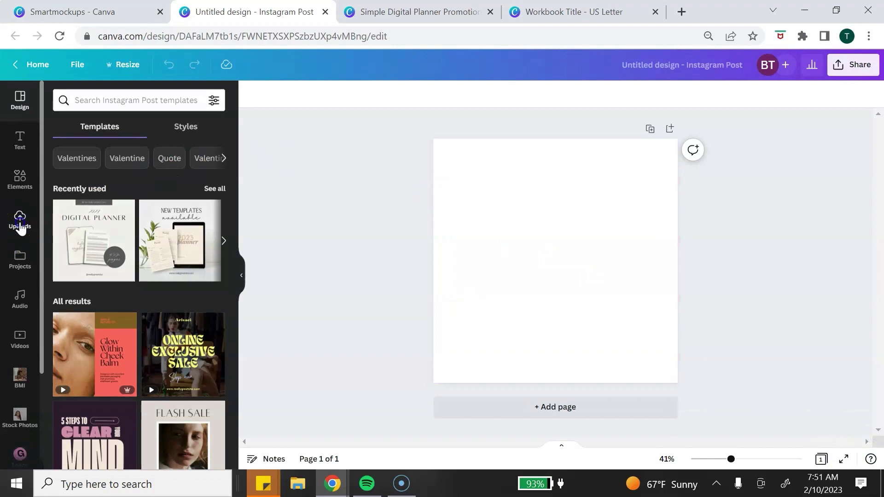
left_click(20, 219)
left_click(79, 243)
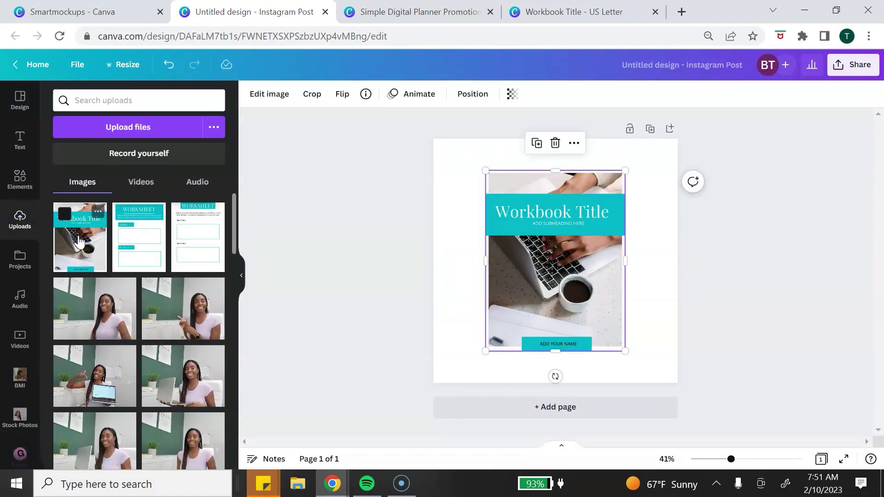
Step: Open Edit image for the cover and browse the full Smartmockups list down to Books
left_click(278, 95)
scroll(143, 268, "down", 9)
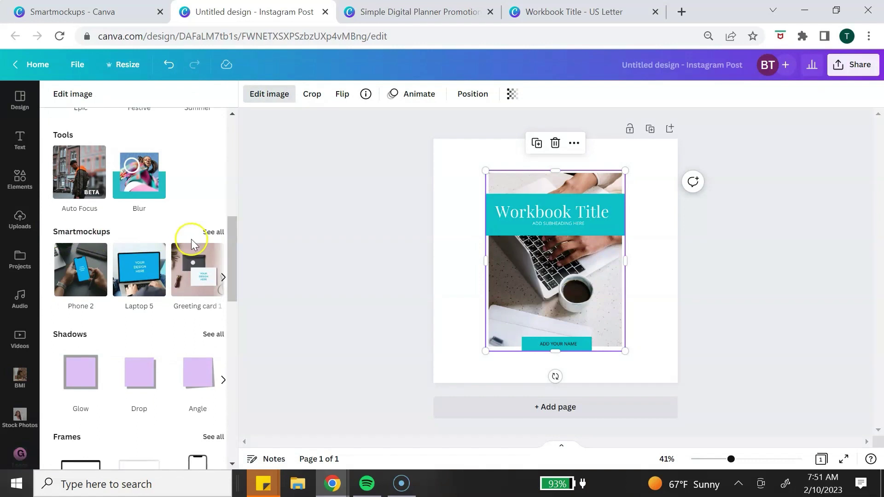
left_click(215, 236)
left_click(203, 244)
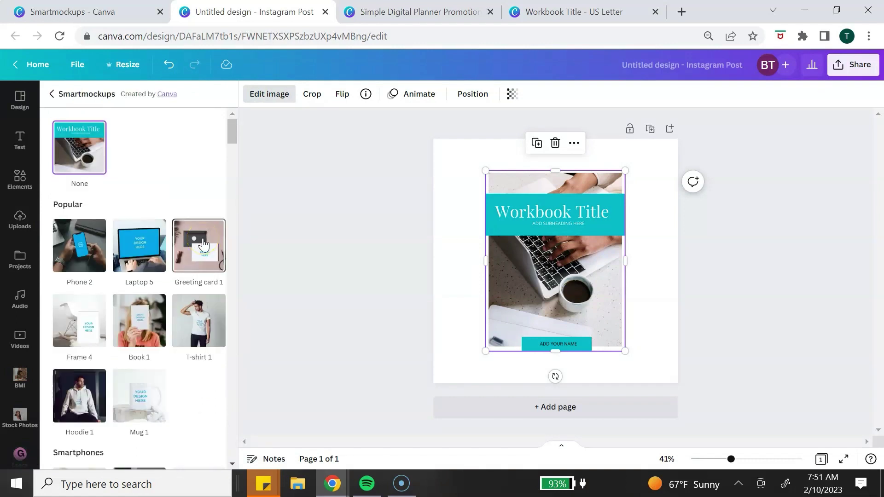
scroll(203, 244, "down", 9)
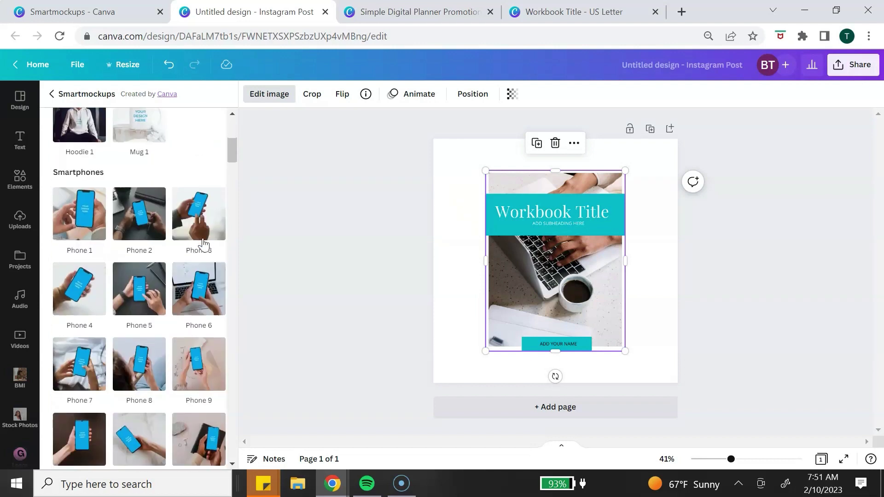
scroll(203, 243, "down", 15)
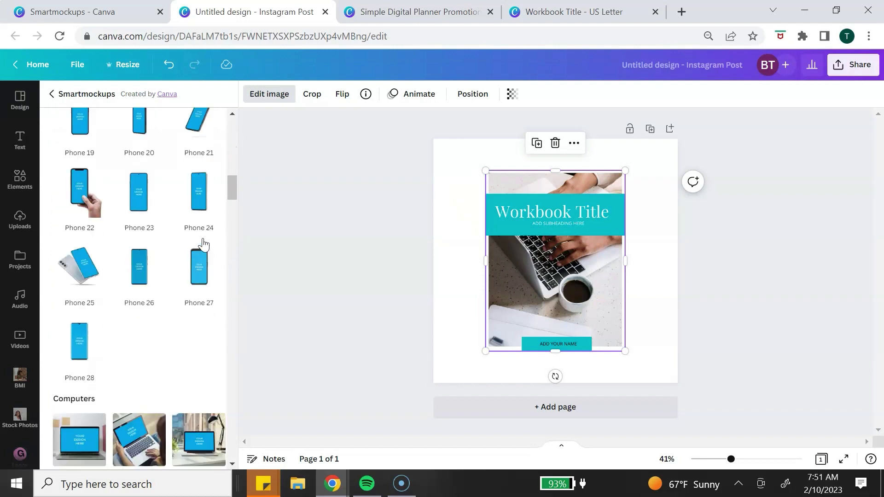
scroll(202, 239, "down", 8)
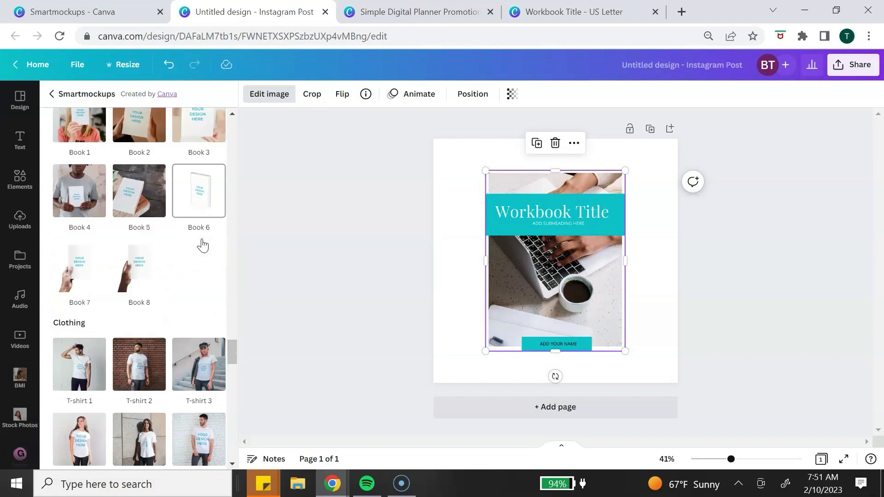
scroll(203, 244, "up", 2)
Step: Apply the Book 6 standing-book mockup and enlarge it to about 527 × 905 on the post
left_click(199, 207)
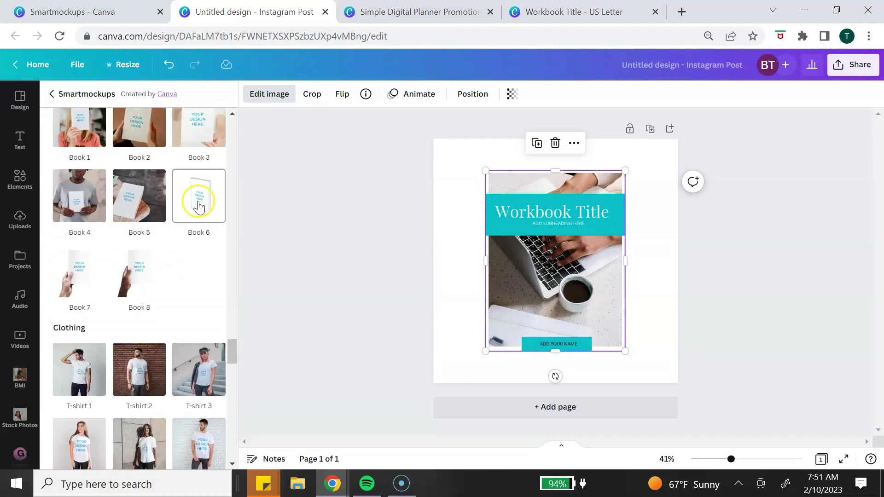
left_click(611, 171)
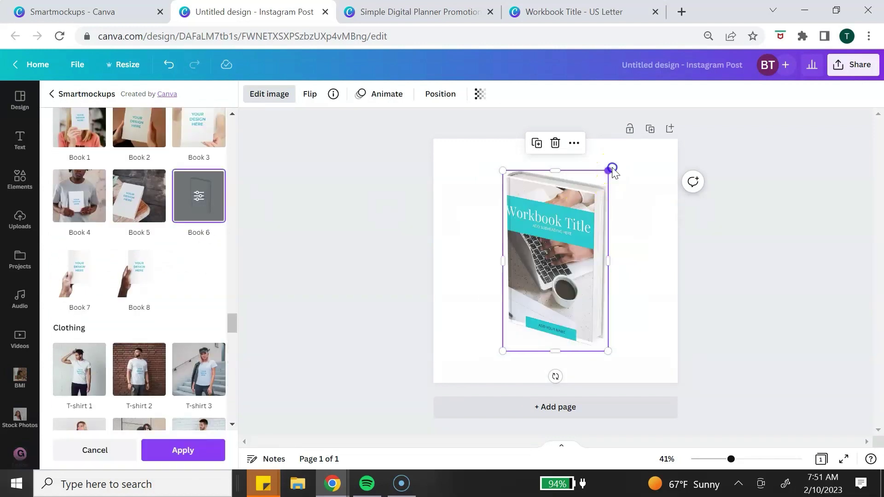
left_click_drag(612, 171, 622, 158)
left_click_drag(608, 254, 607, 263)
left_click_drag(507, 164, 491, 160)
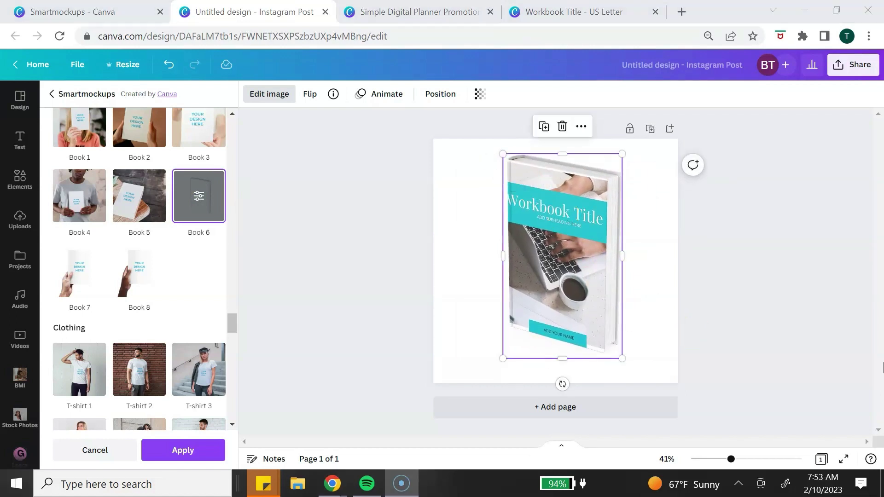